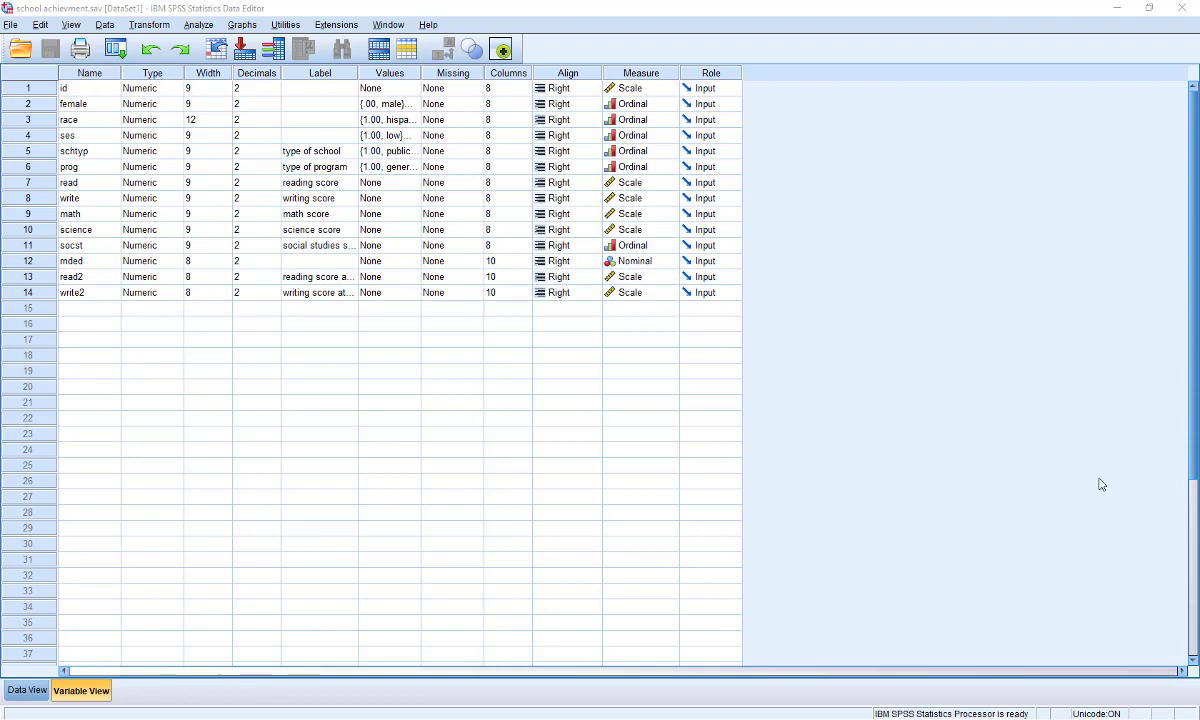
Widen the Label column to show the full variable labels, and open the Paired-Samples T Test dialog over the empty rows
{"action": "left_click_drag", "start_coordinate": [358, 72], "coordinate": [540, 72]}
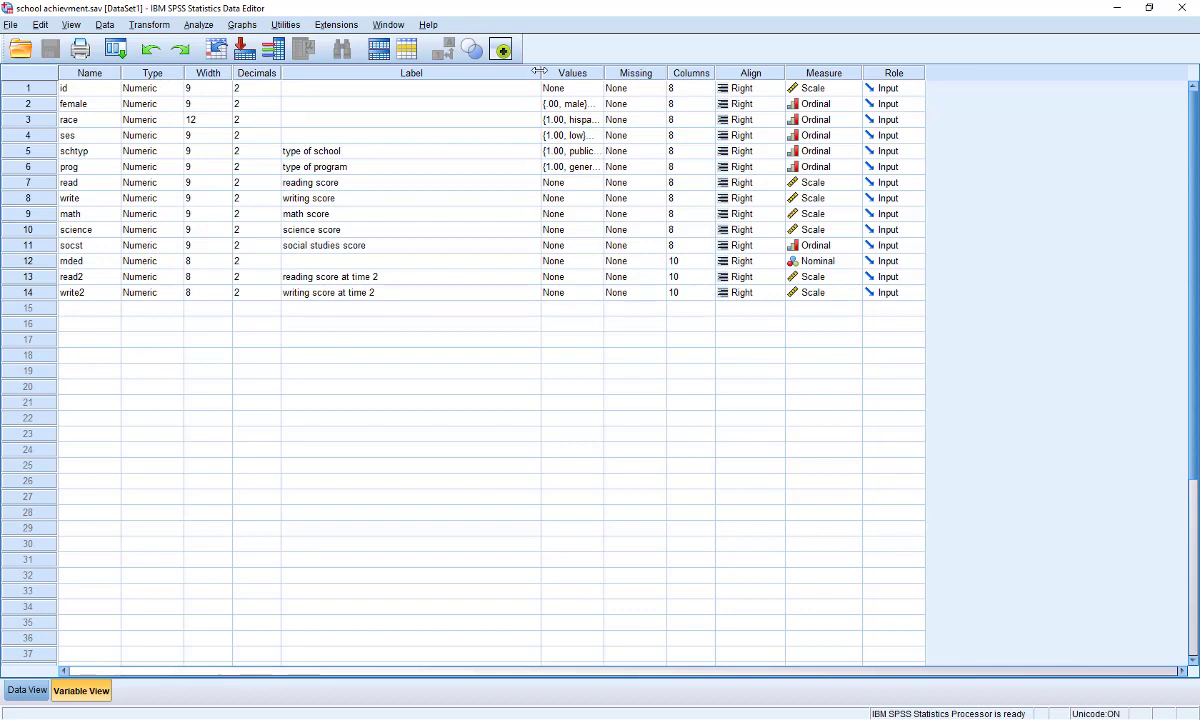
{"action": "left_click", "coordinate": [194, 26]}
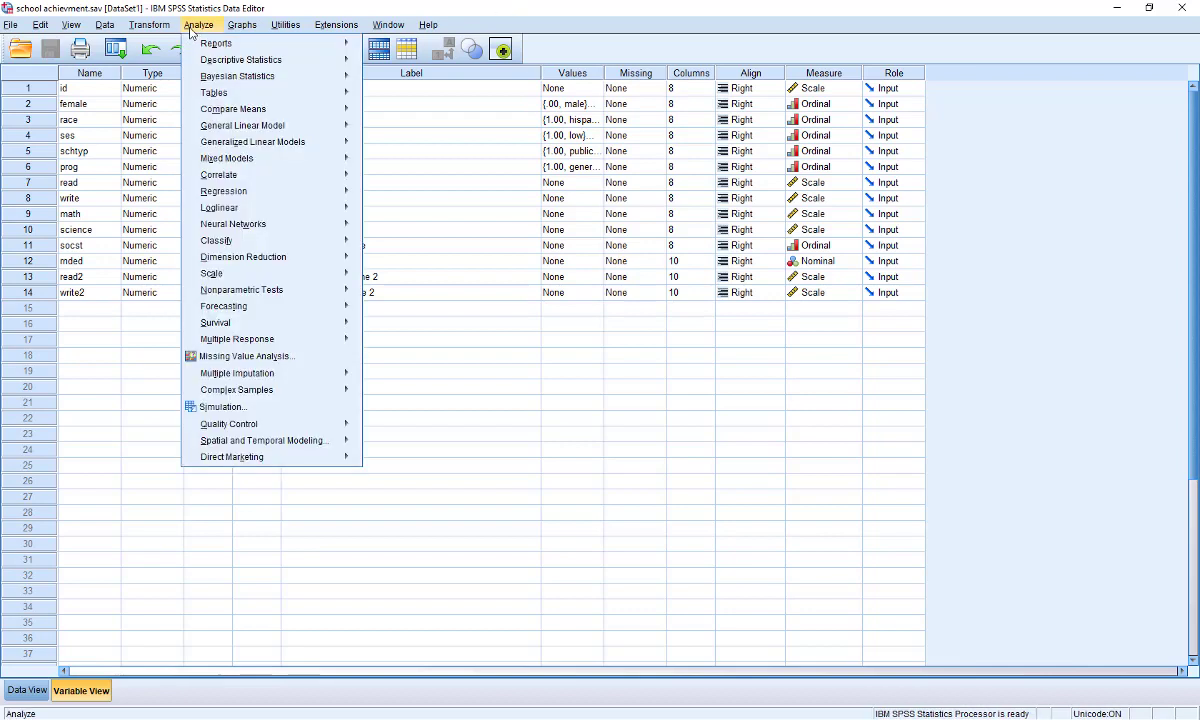
{"action": "mouse_move", "coordinate": [282, 117]}
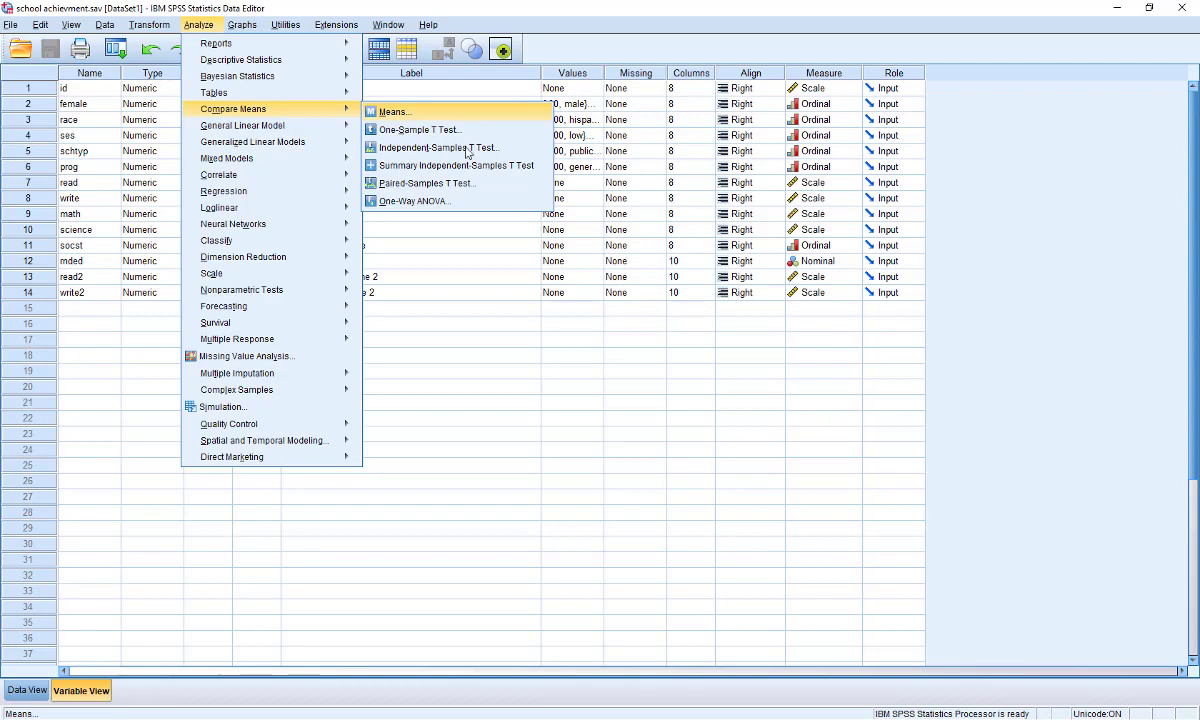
{"action": "left_click", "coordinate": [528, 192]}
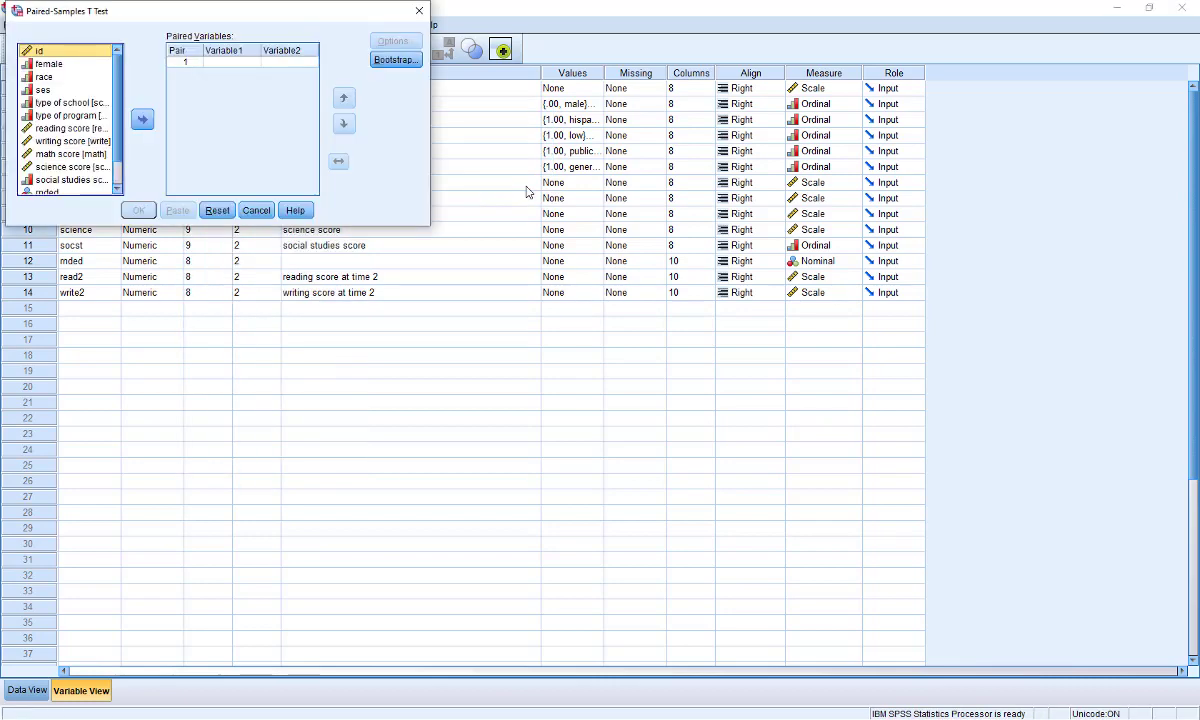
{"action": "left_click_drag", "start_coordinate": [119, 21], "coordinate": [373, 328]}
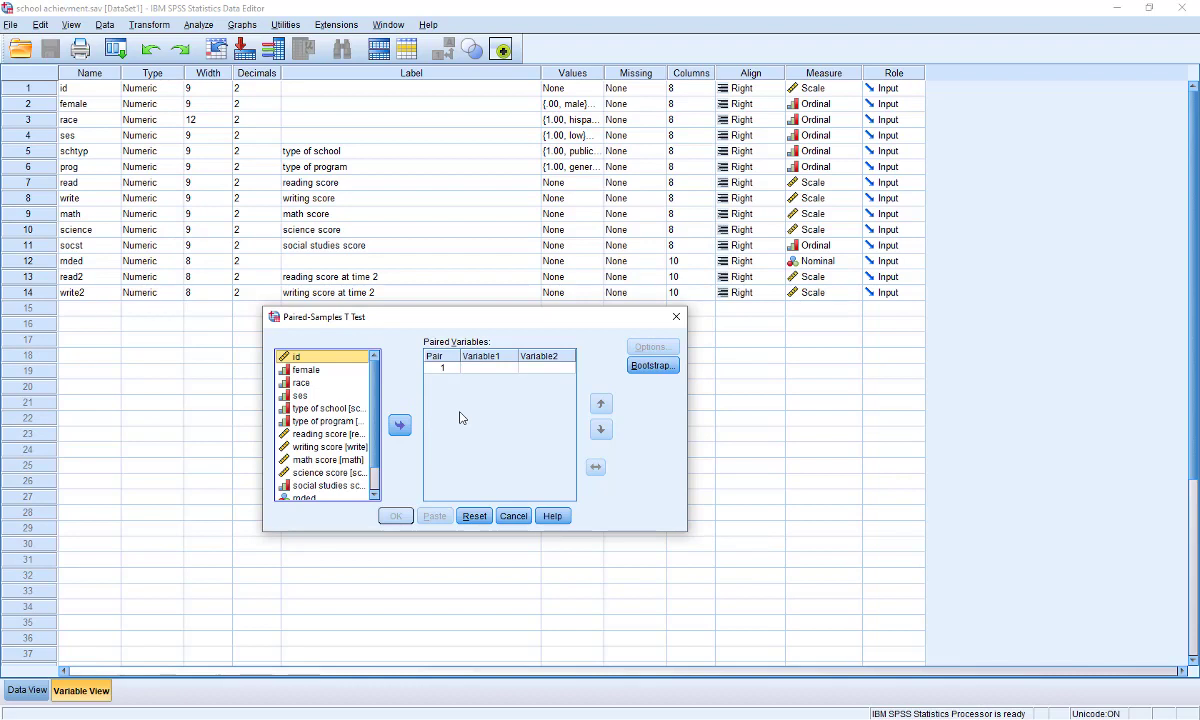
Add reading score and writing score one at a time as pair 1, and reset the dialog
{"action": "left_click", "coordinate": [328, 433]}
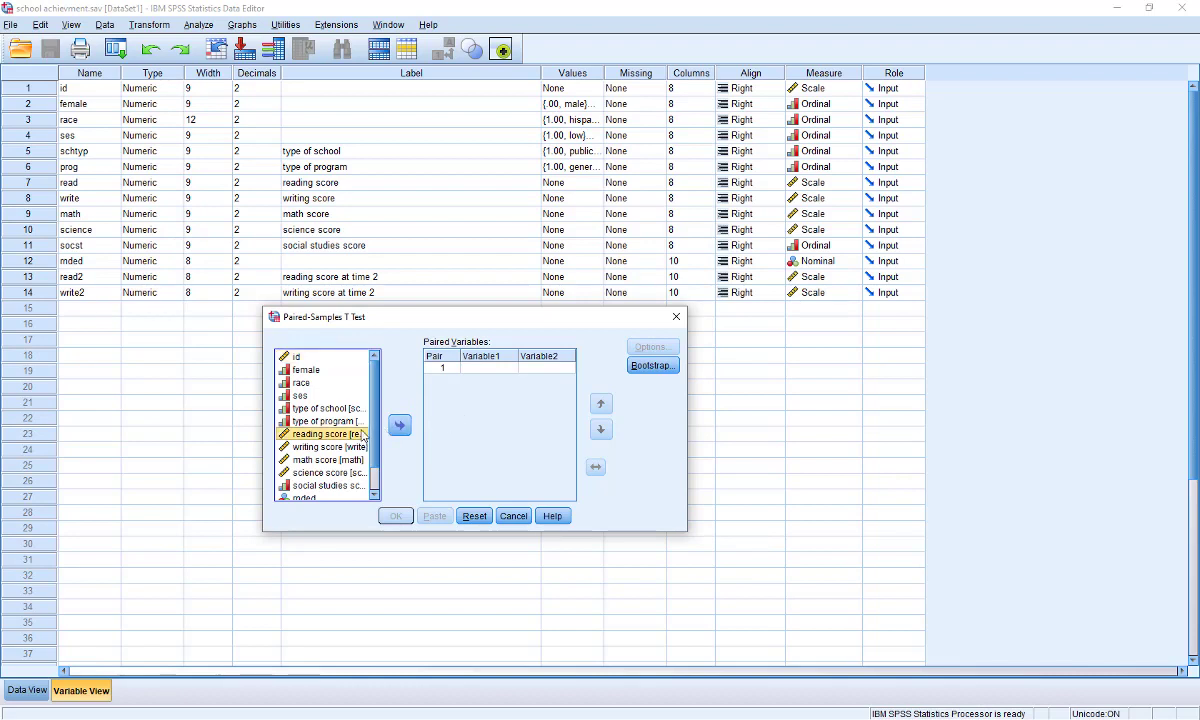
{"action": "left_click", "coordinate": [400, 426]}
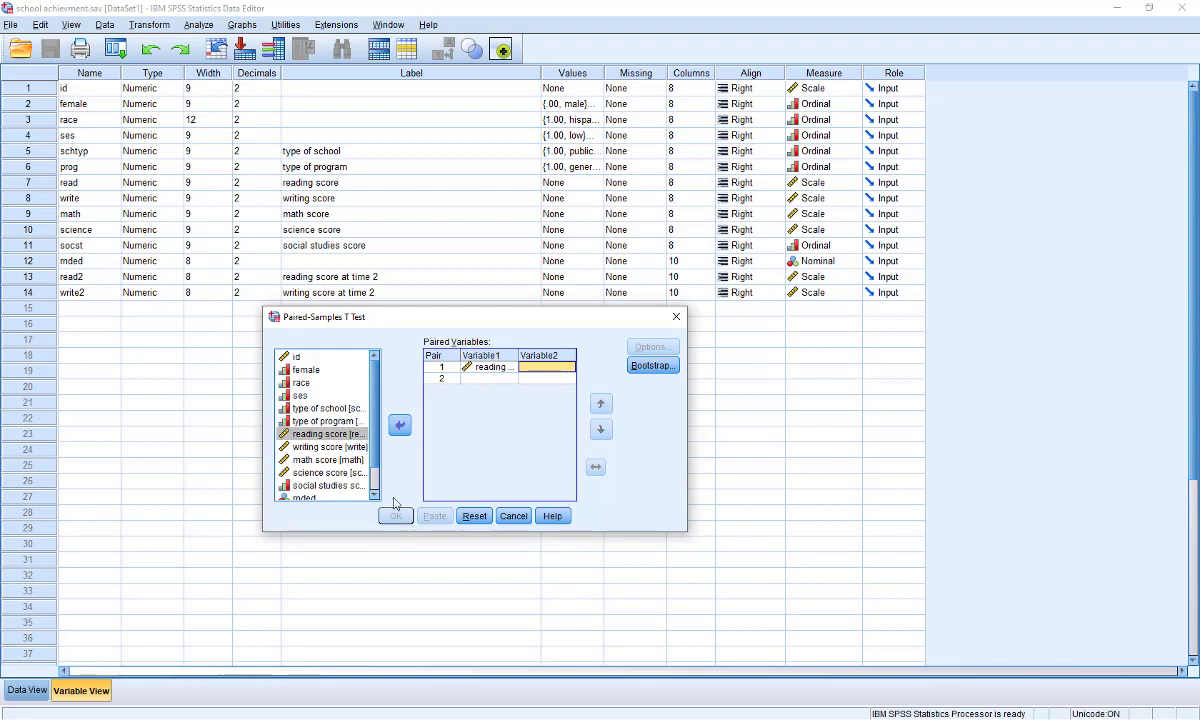
{"action": "left_click", "coordinate": [330, 447]}
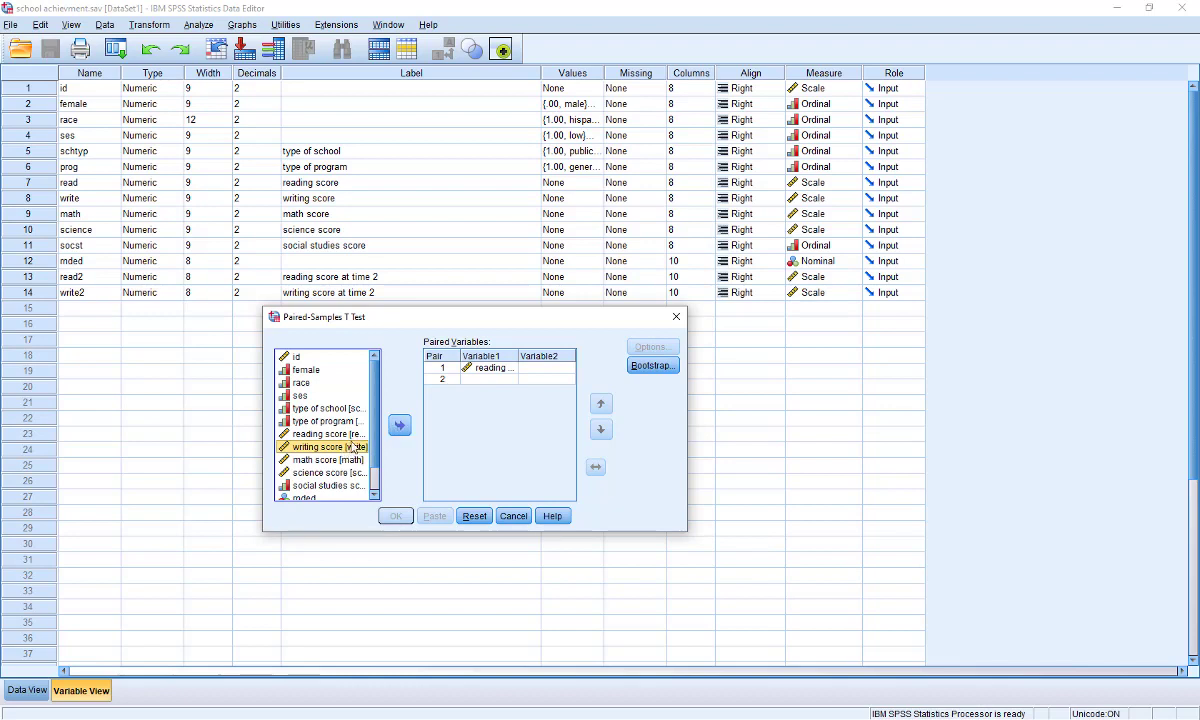
{"action": "left_click", "coordinate": [400, 426]}
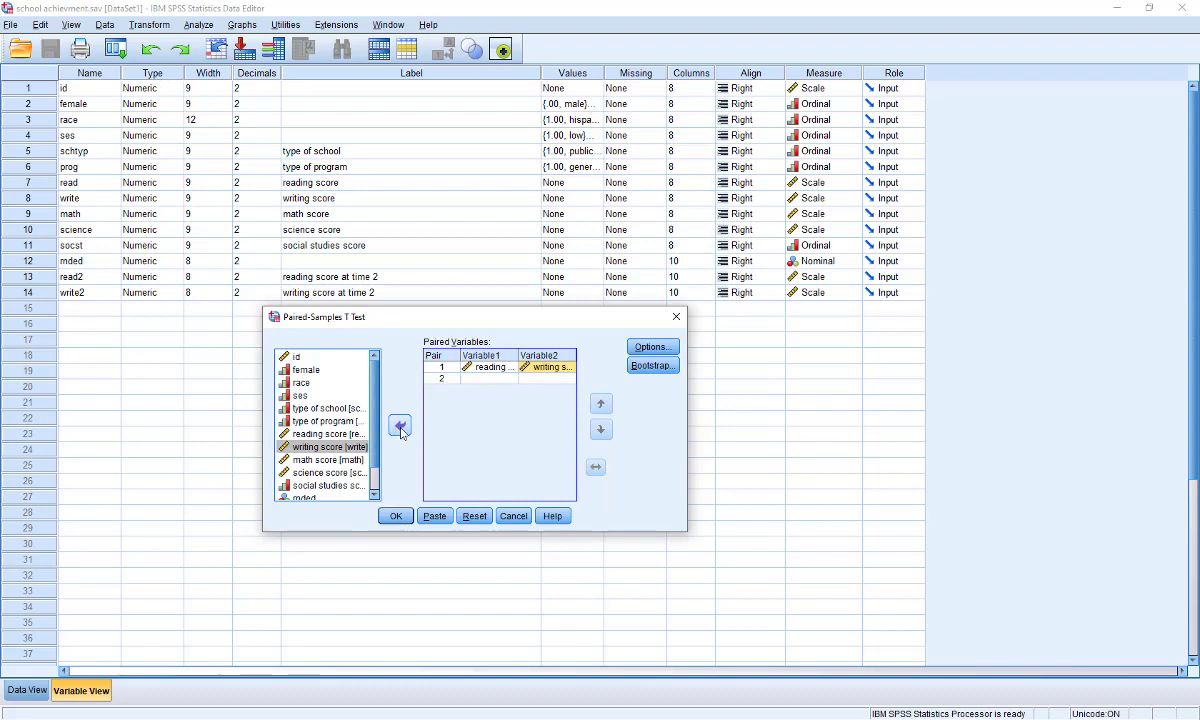
{"action": "left_click", "coordinate": [474, 516]}
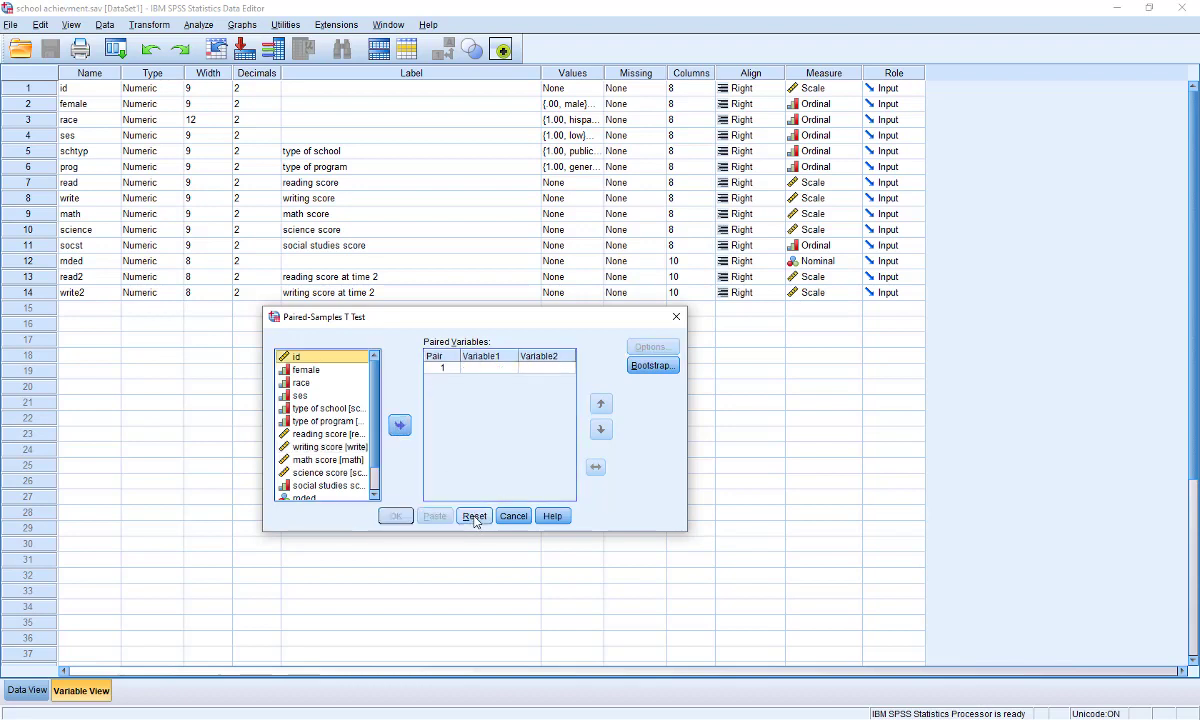
Select reading score and reading score at time 2 together, add them as pair 1, and remove that pair
{"action": "scroll", "coordinate": [373, 428], "scroll_direction": "down", "scroll_amount": 1}
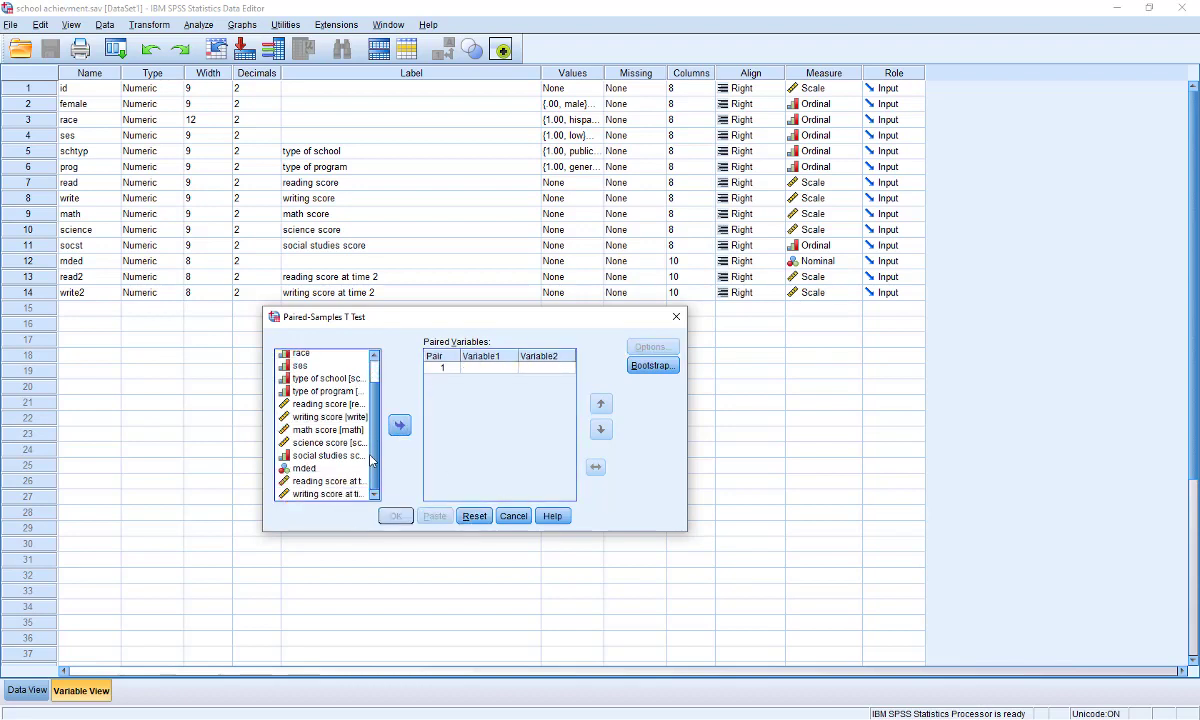
{"action": "left_click", "coordinate": [325, 404]}
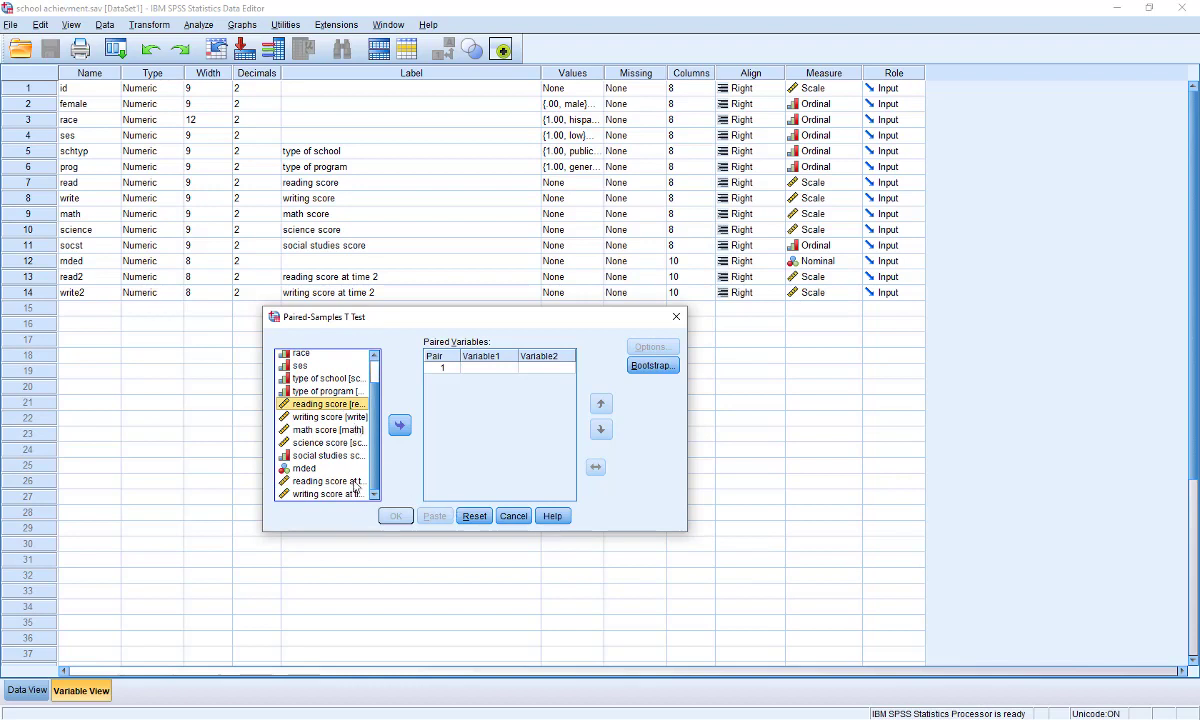
{"action": "left_click", "coordinate": [328, 481], "text": "ctrl"}
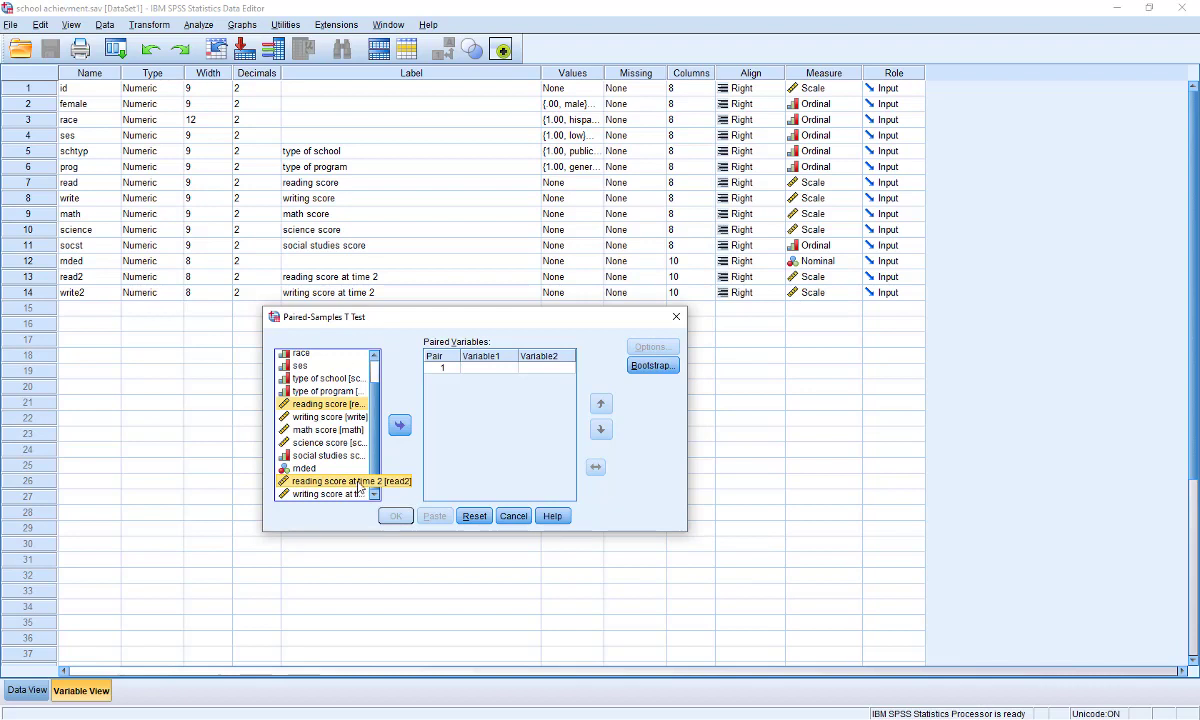
{"action": "left_click", "coordinate": [401, 426]}
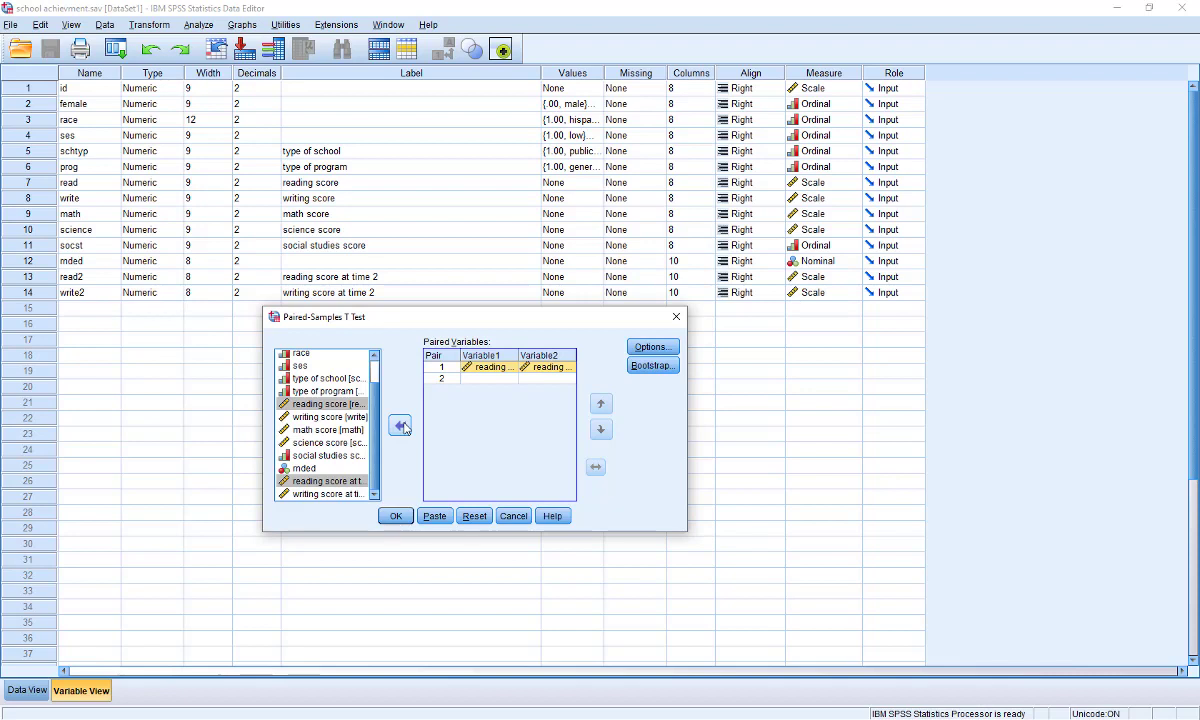
{"action": "left_click", "coordinate": [402, 427]}
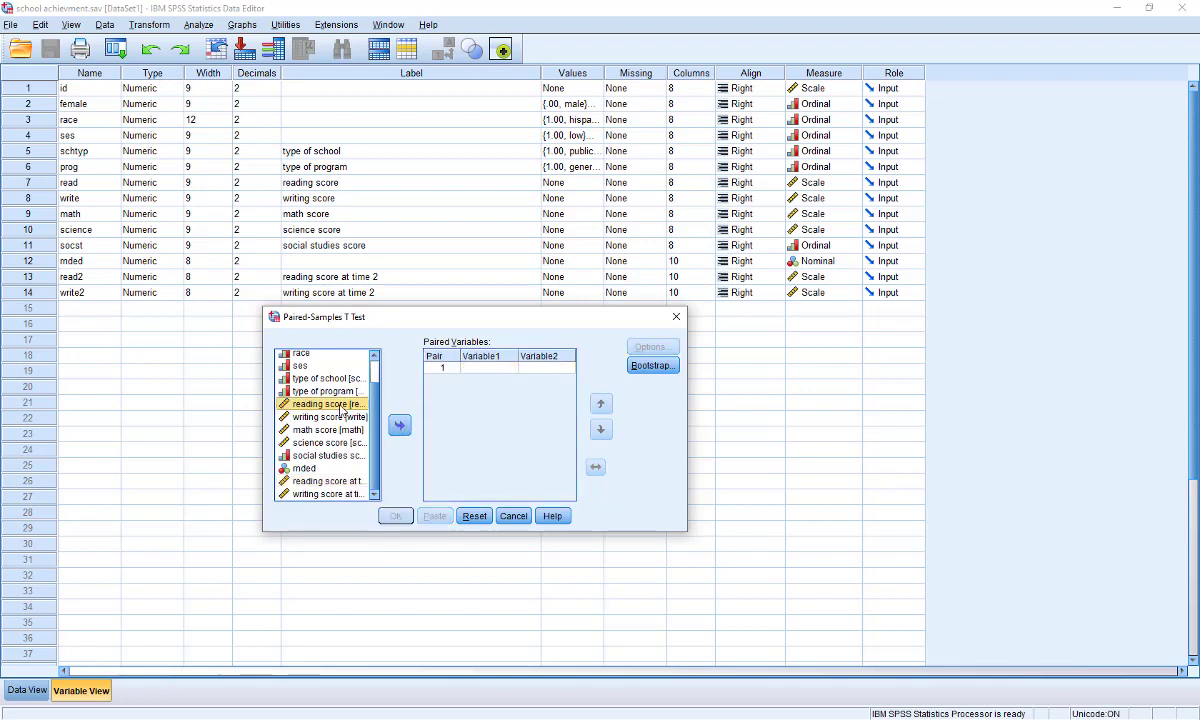
Add reading score and reading score at time 2 one after the other as pair 1, and reset the dialog
{"action": "left_click", "coordinate": [400, 426]}
{"action": "left_click", "coordinate": [326, 481]}
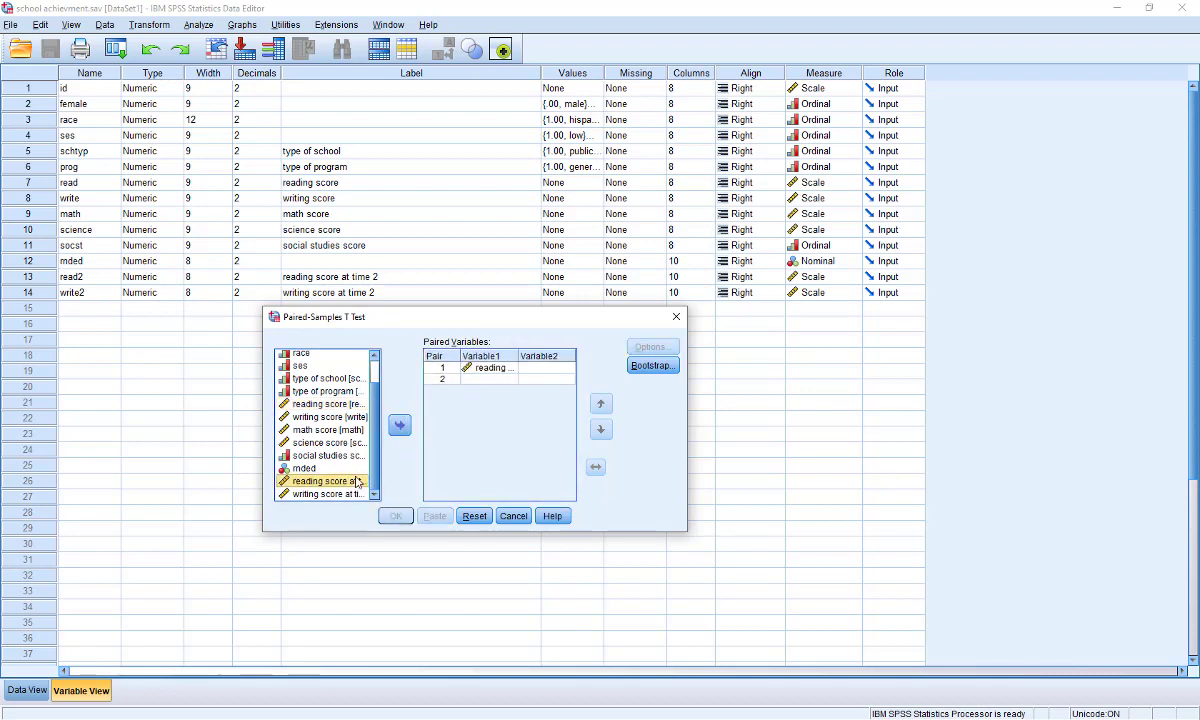
{"action": "left_click", "coordinate": [400, 426]}
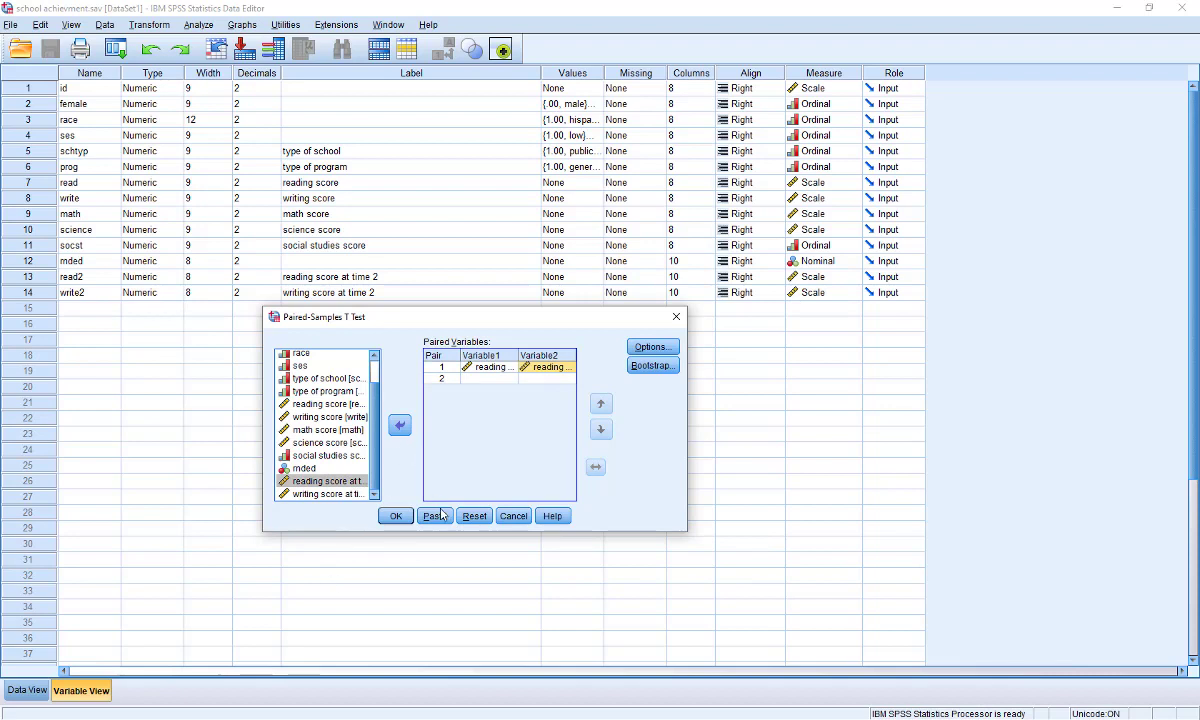
{"action": "left_click", "coordinate": [476, 518]}
Select reading score and writing score together and add them as pair 1 of the paired variables
{"action": "left_click", "coordinate": [325, 434]}
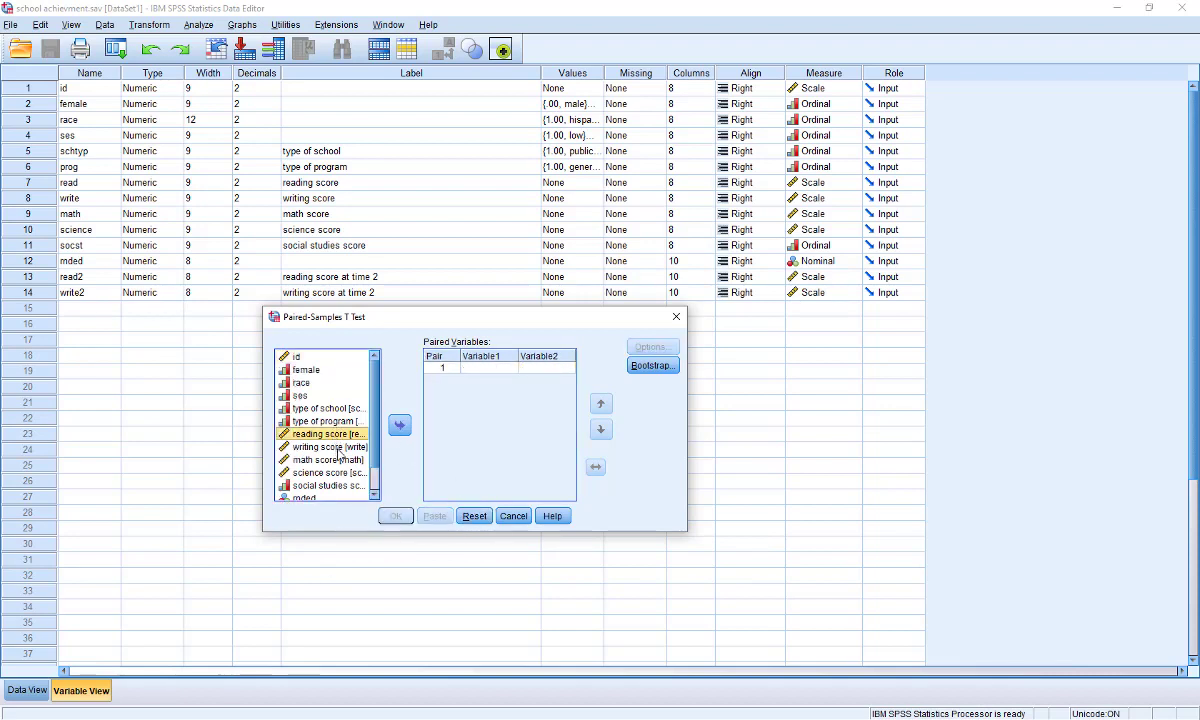
{"action": "left_click", "coordinate": [336, 448], "text": "ctrl"}
{"action": "left_click", "coordinate": [399, 426]}
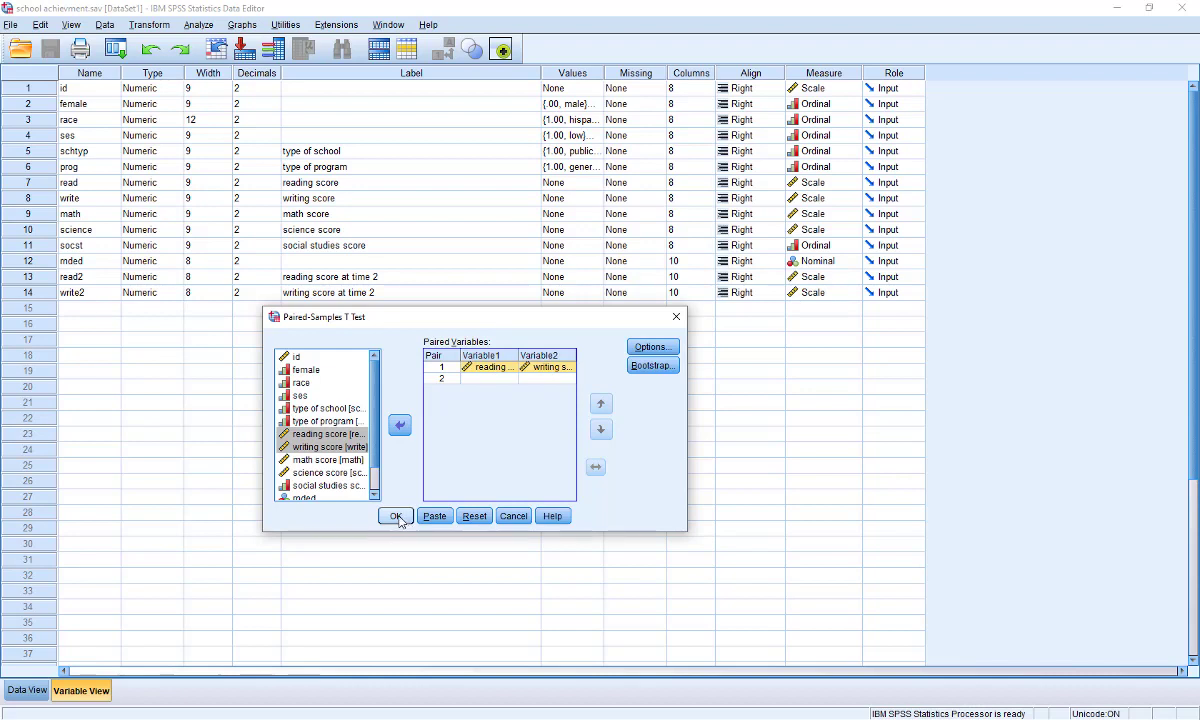
Review the confidence interval and bootstrap settings without changing them, and run the paired-samples t test
{"action": "left_click", "coordinate": [652, 347]}
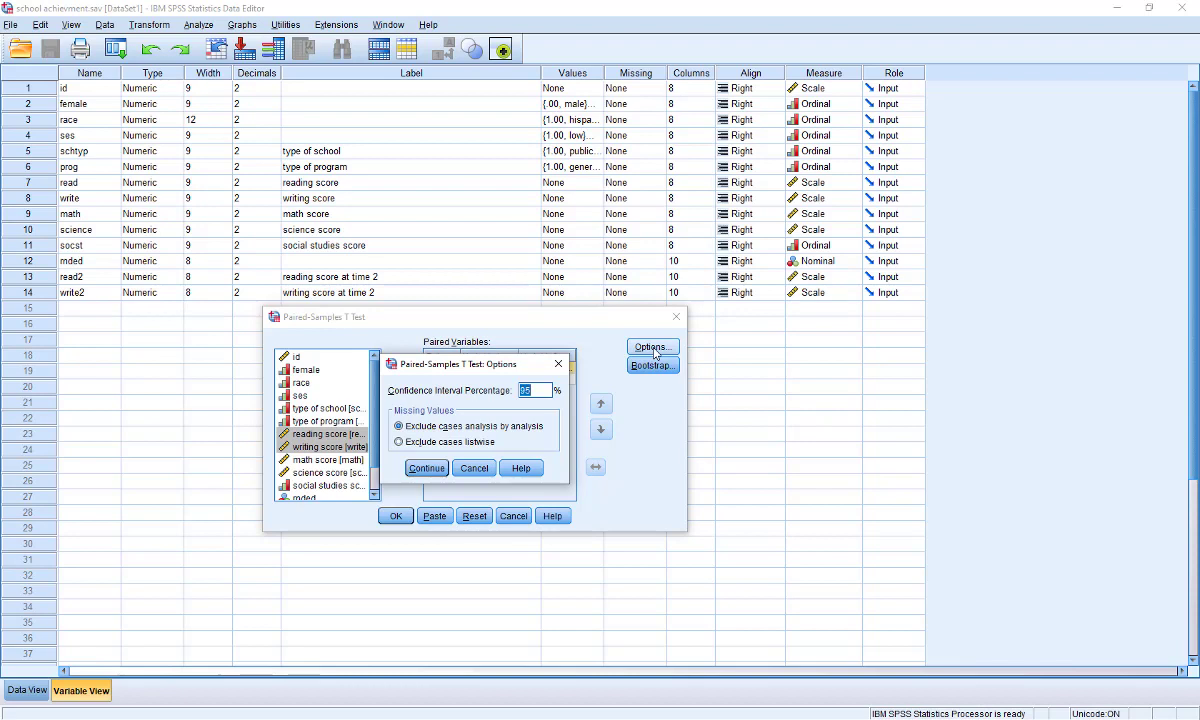
{"action": "left_click", "coordinate": [477, 469]}
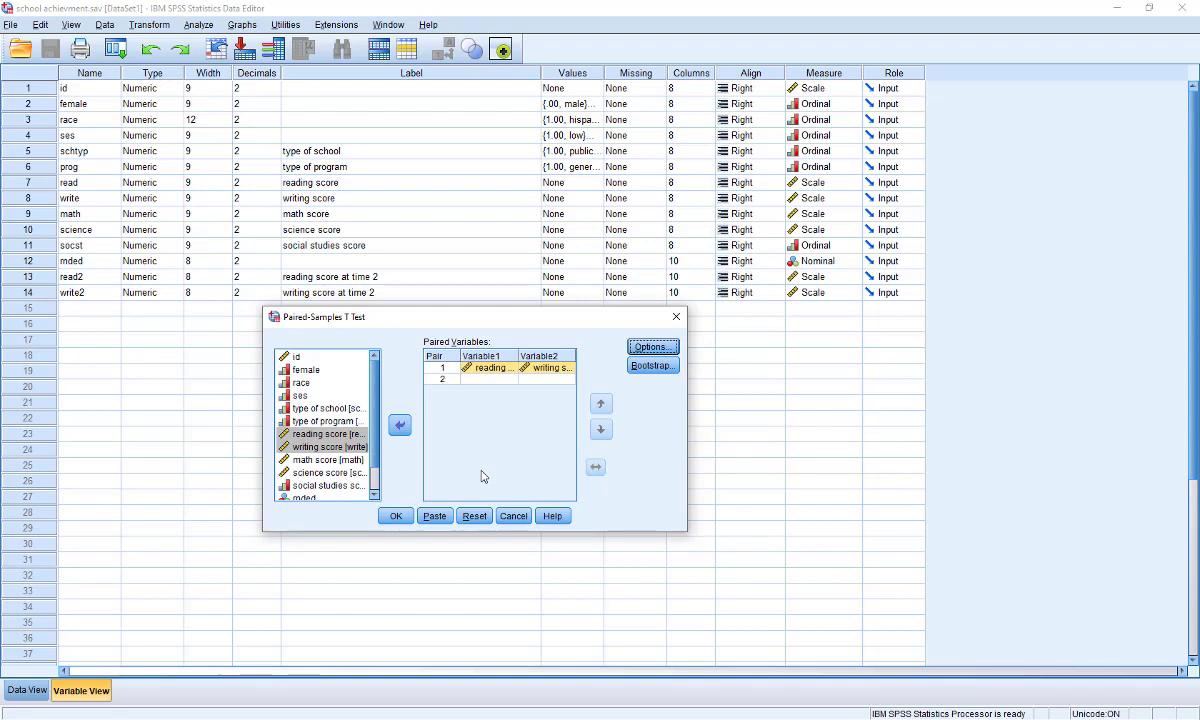
{"action": "left_click", "coordinate": [662, 366]}
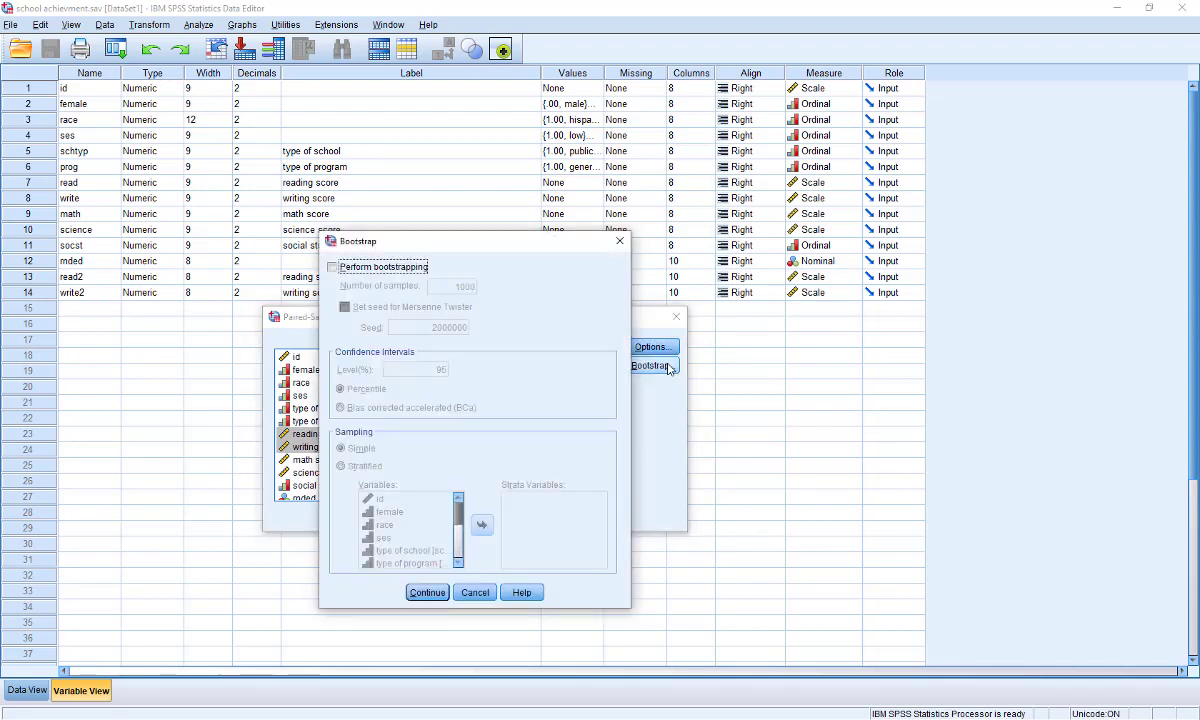
{"action": "left_click", "coordinate": [620, 242]}
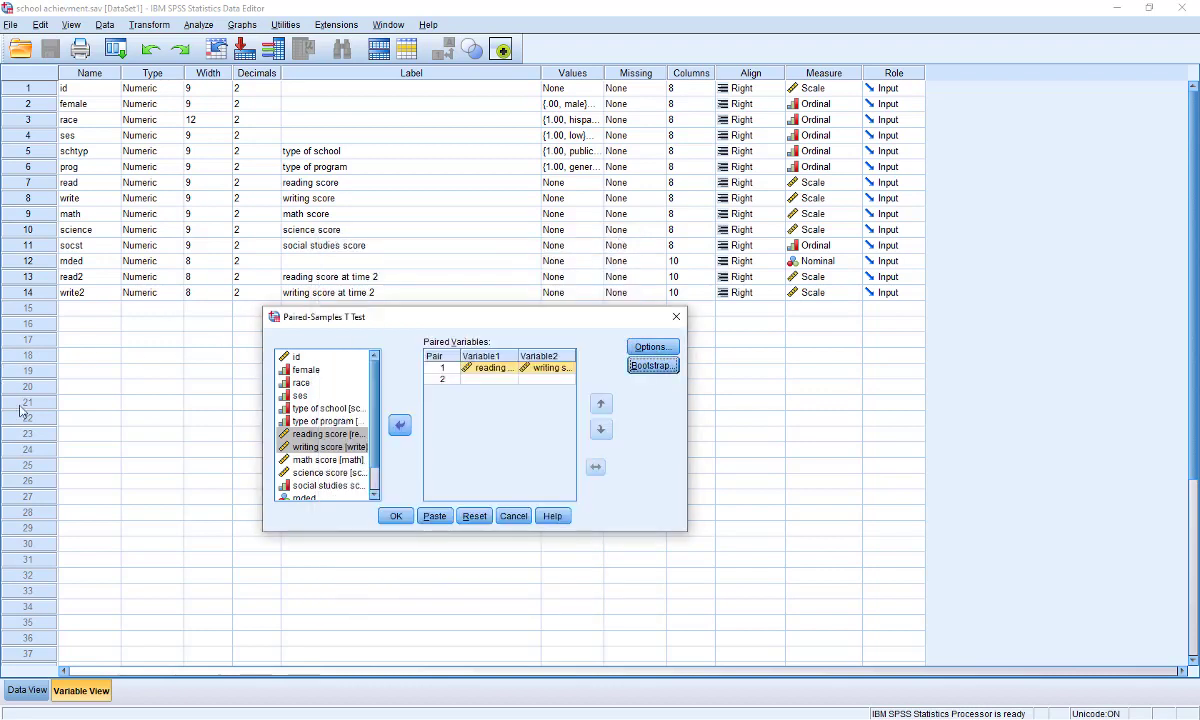
{"action": "left_click", "coordinate": [397, 517]}
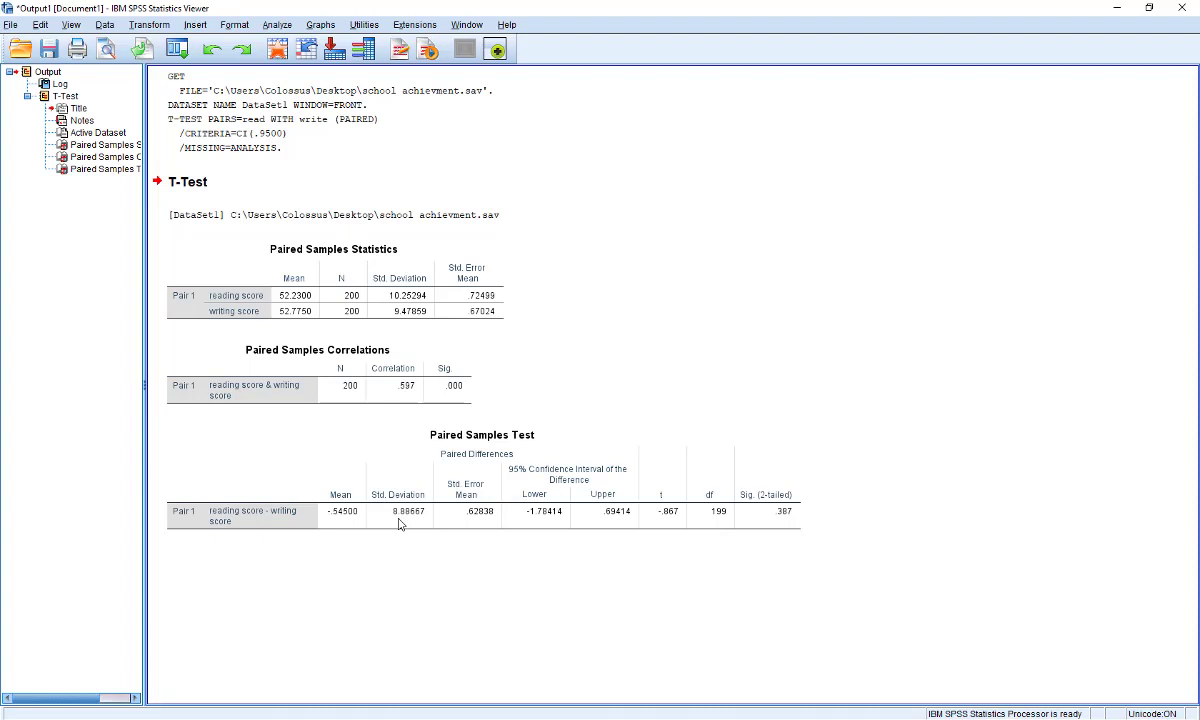
Examine the Paired Samples Statistics, Correlations and Test tables, and leave the output to return to the data editor
{"action": "left_click", "coordinate": [297, 286]}
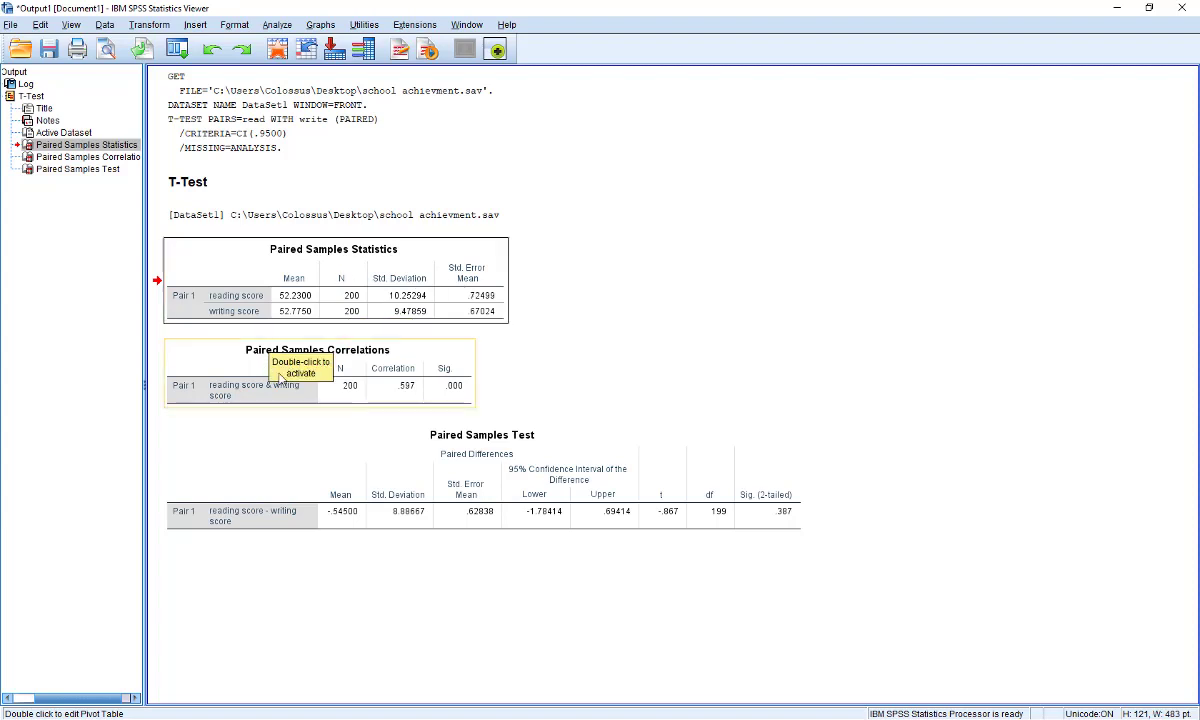
{"action": "left_click", "coordinate": [335, 345]}
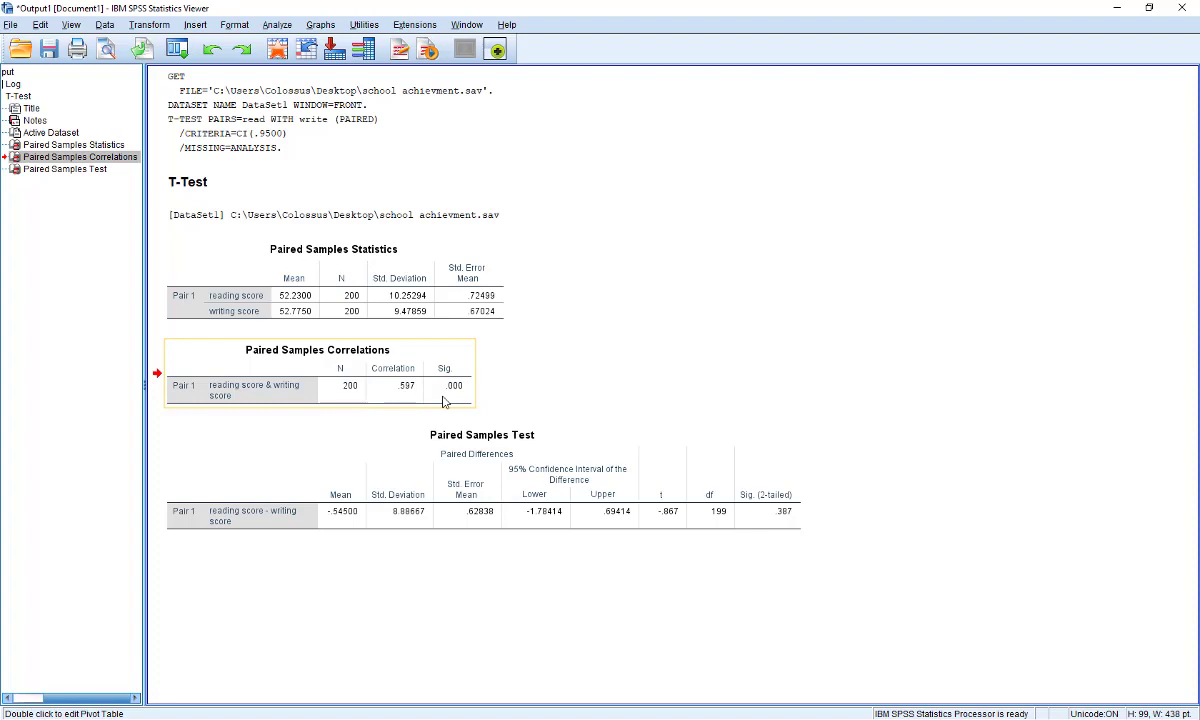
{"action": "left_click", "coordinate": [390, 523]}
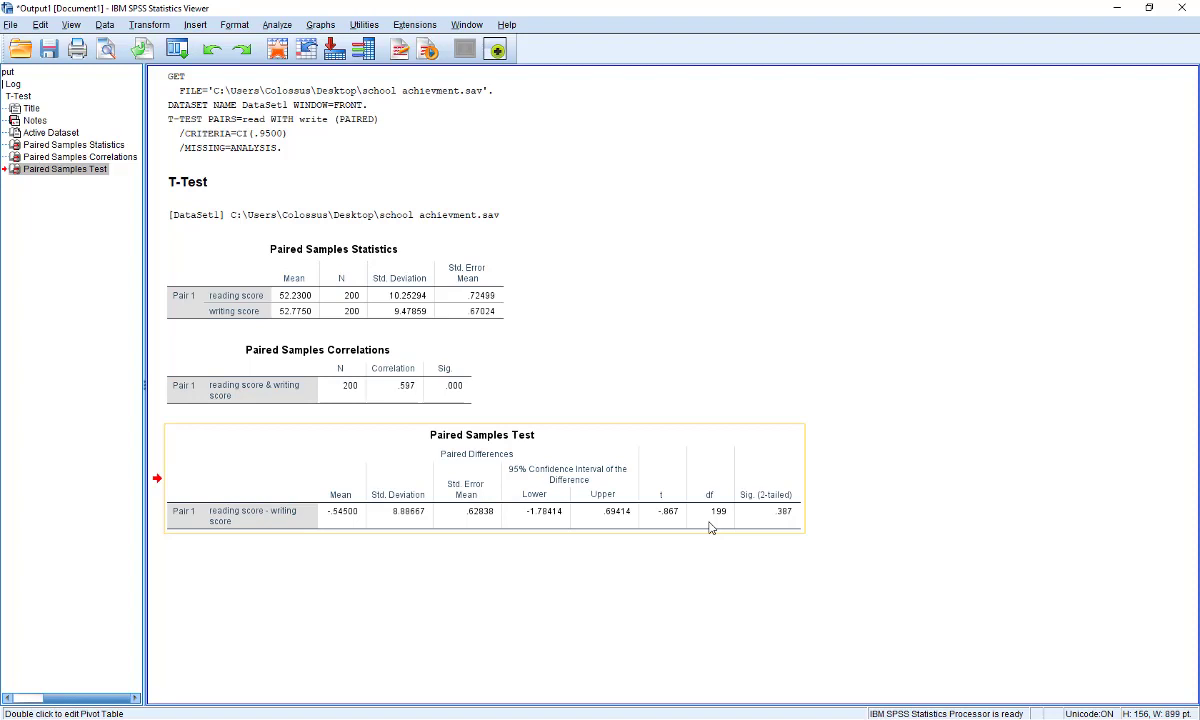
{"action": "left_click", "coordinate": [1195, 8]}
{"action": "left_click", "coordinate": [563, 370]}
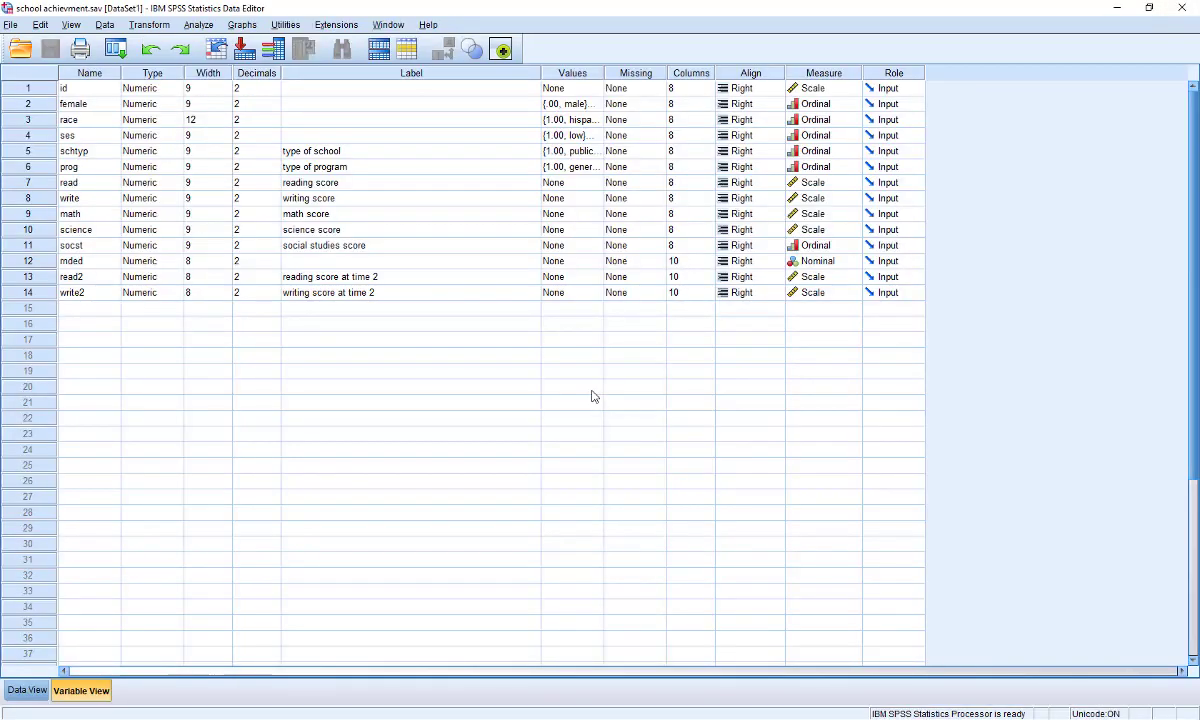
{"action": "left_click", "coordinate": [200, 26]}
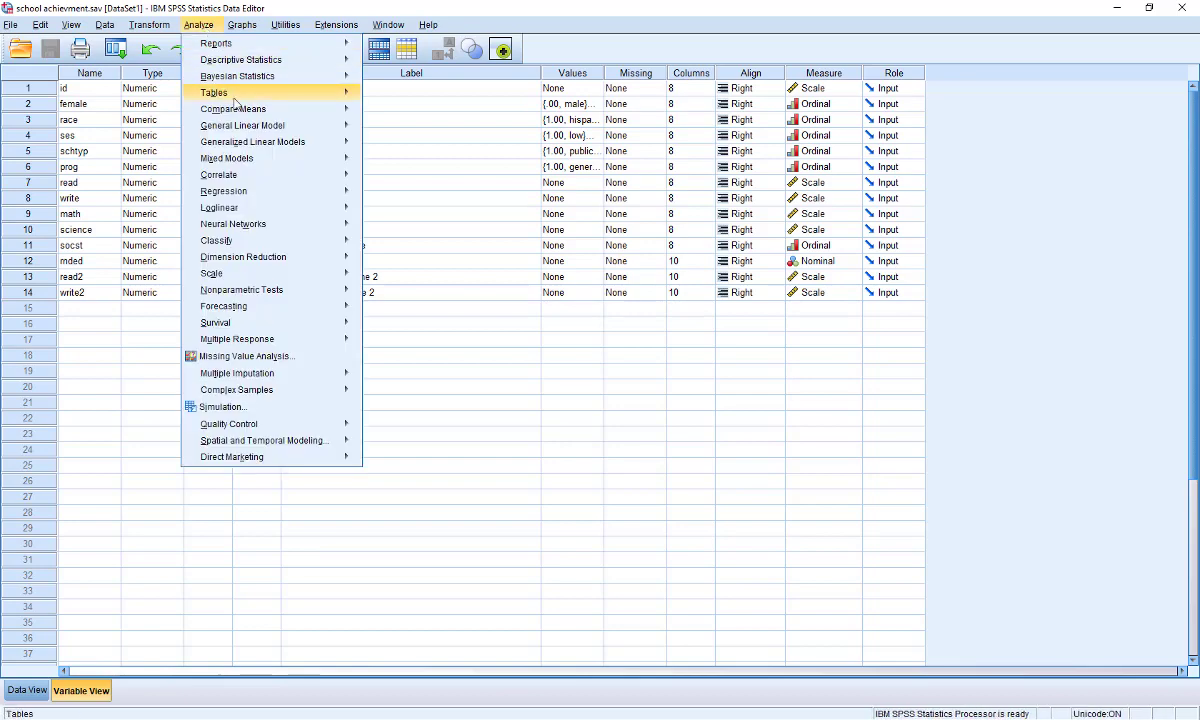
{"action": "mouse_move", "coordinate": [240, 108]}
{"action": "left_click", "coordinate": [394, 114]}
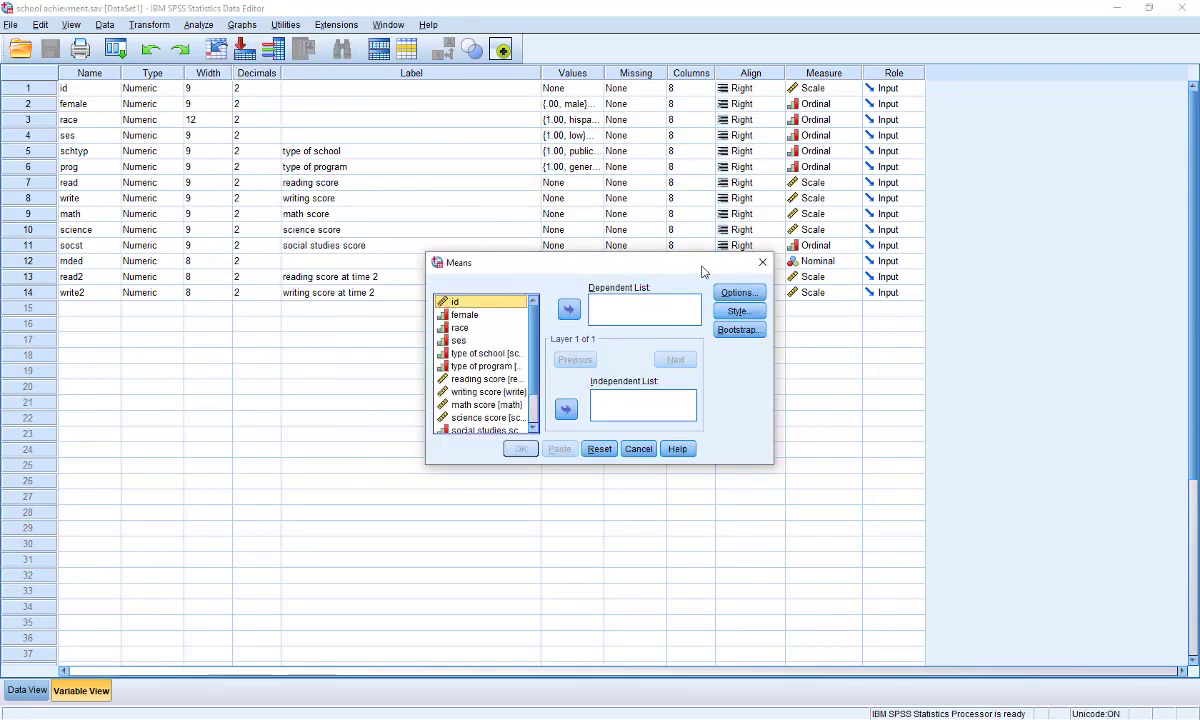
{"action": "left_click", "coordinate": [762, 263]}
Set up a new Paired-Samples T Test and reset the dialog to clear the previous reading and writing score pair
{"action": "left_click", "coordinate": [198, 24]}
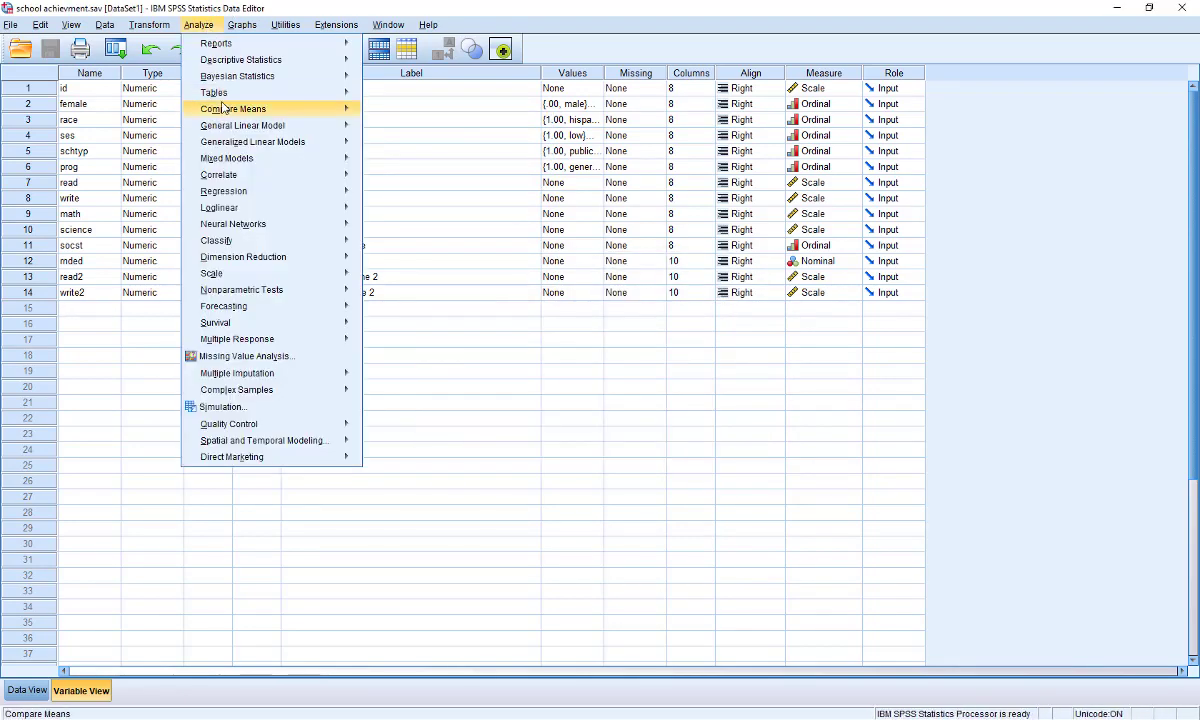
{"action": "mouse_move", "coordinate": [316, 109]}
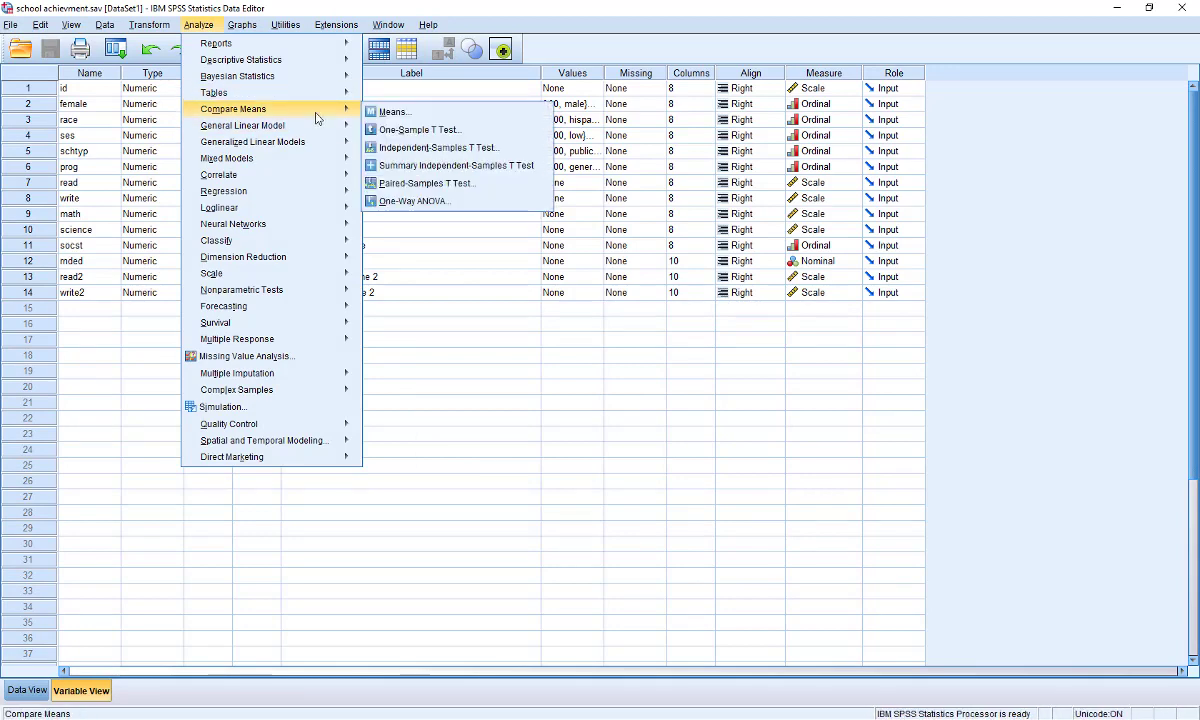
{"action": "left_click", "coordinate": [408, 183]}
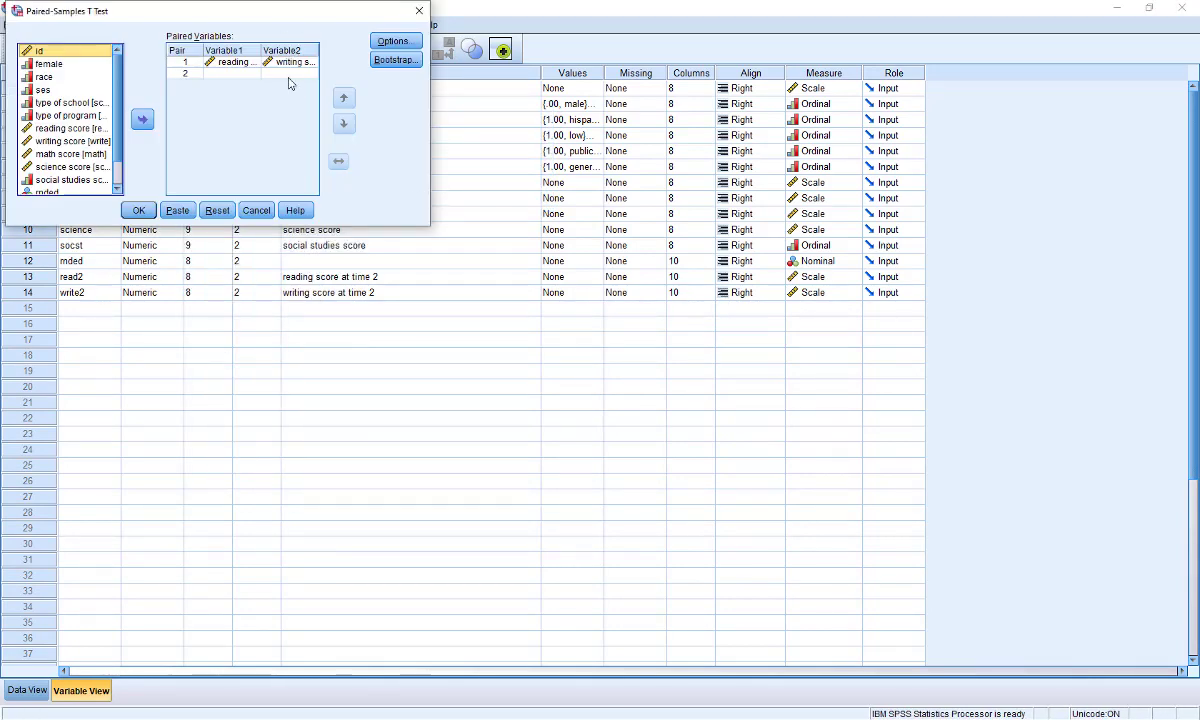
{"action": "left_click", "coordinate": [218, 211]}
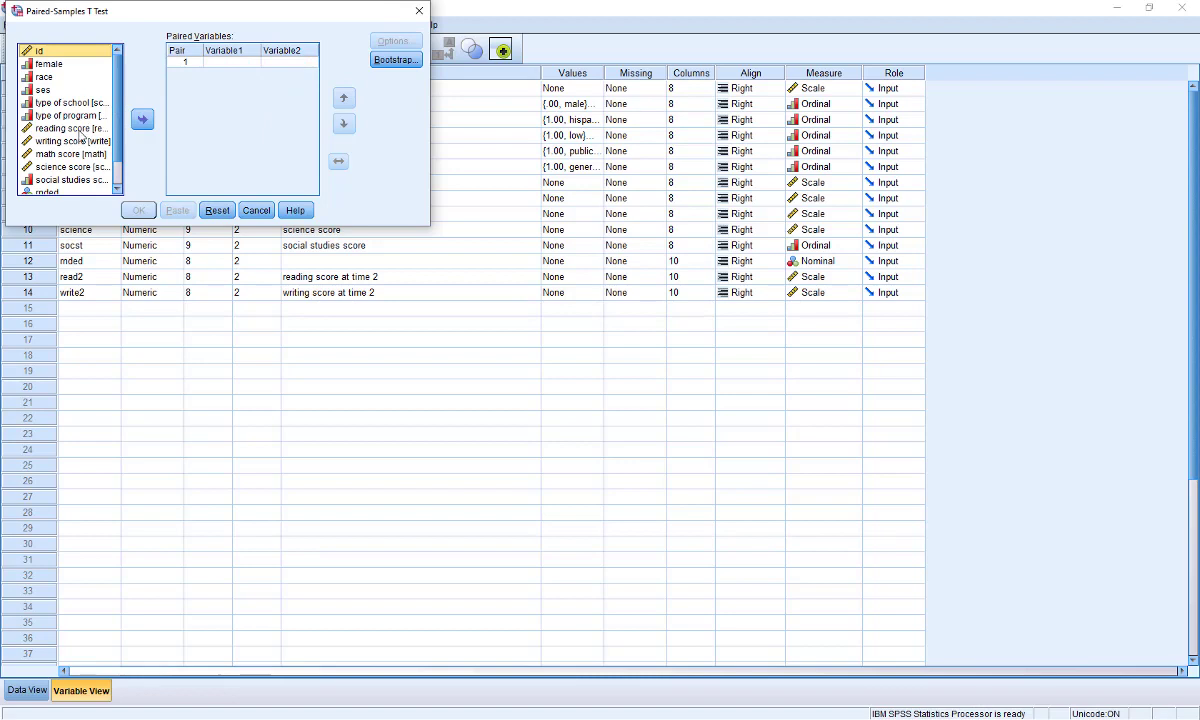
Pair reading score with reading score at time 2 as pair 1, and run the paired-samples t test
{"action": "left_click", "coordinate": [76, 128]}
{"action": "left_click", "coordinate": [144, 120]}
{"action": "scroll", "coordinate": [70, 130], "scroll_direction": "down", "scroll_amount": 1}
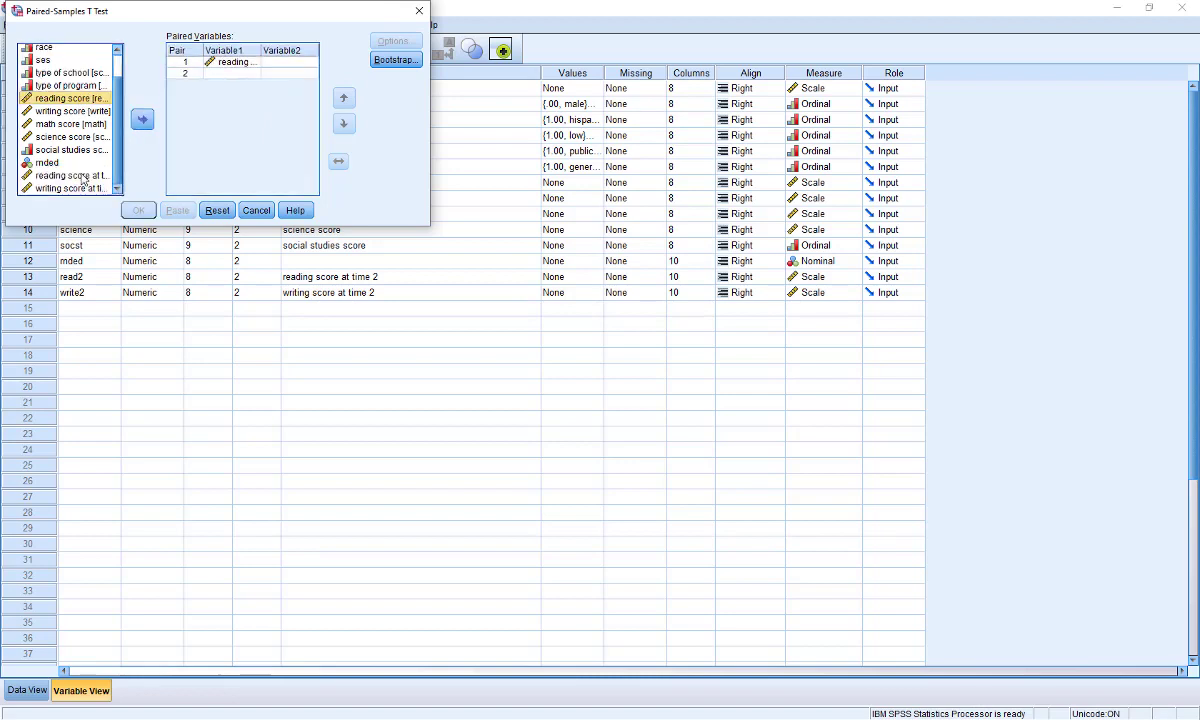
{"action": "left_click", "coordinate": [68, 175]}
{"action": "left_click", "coordinate": [142, 121]}
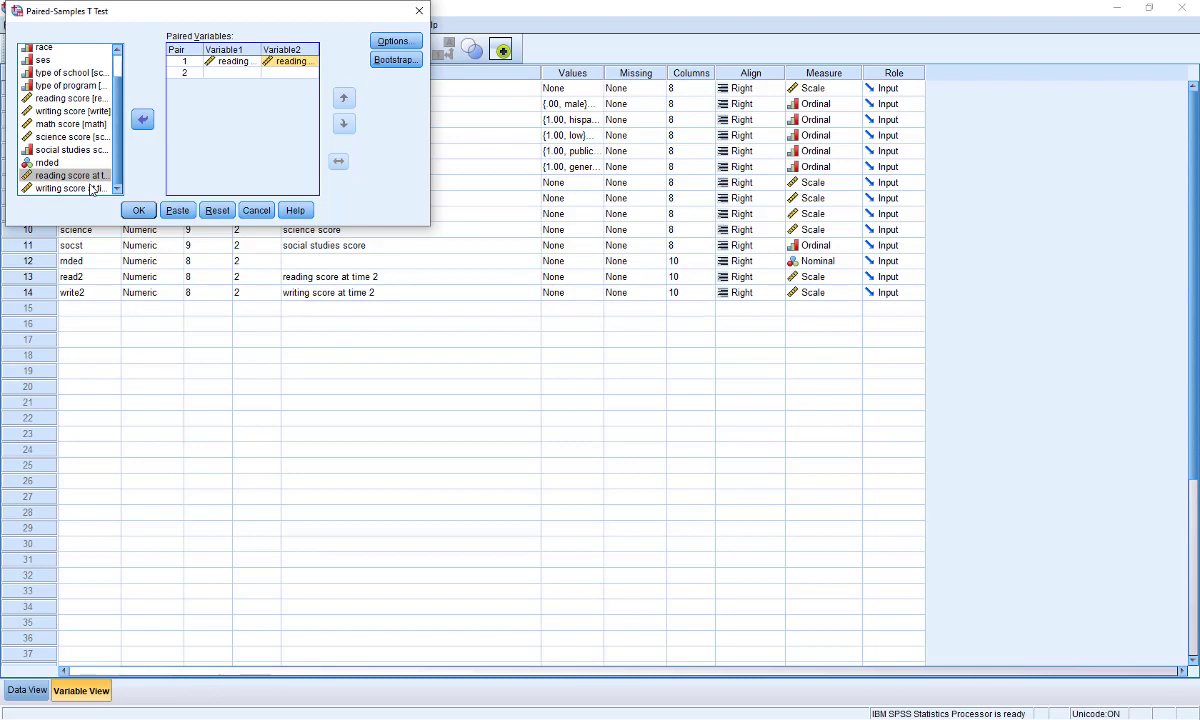
{"action": "left_click", "coordinate": [138, 211]}
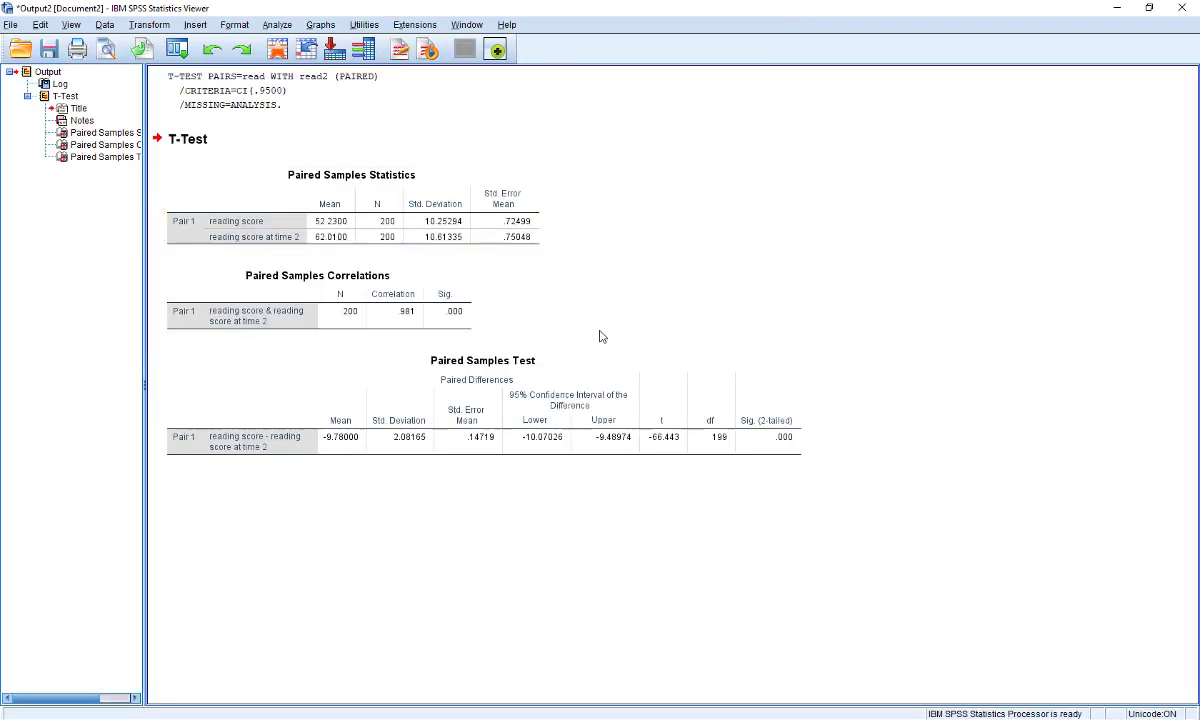
Examine the Paired Samples Statistics, Correlations and Test tables for reading score against reading score at time 2
{"action": "left_click", "coordinate": [355, 230]}
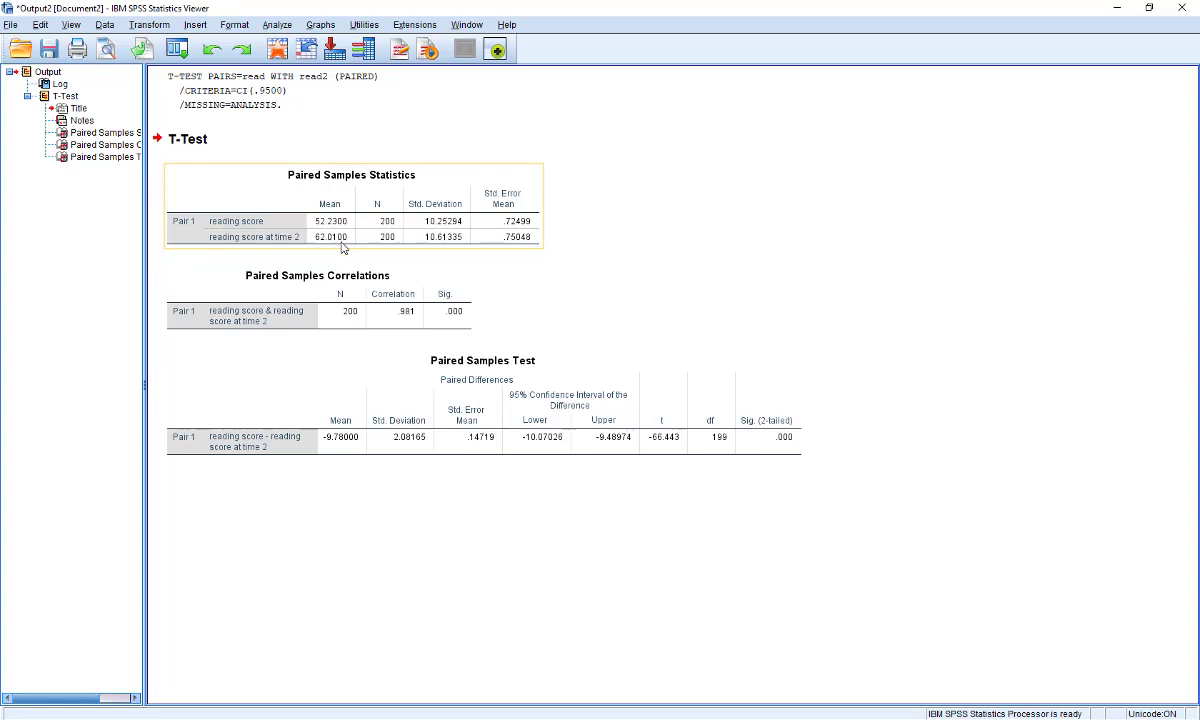
{"action": "left_click", "coordinate": [290, 270]}
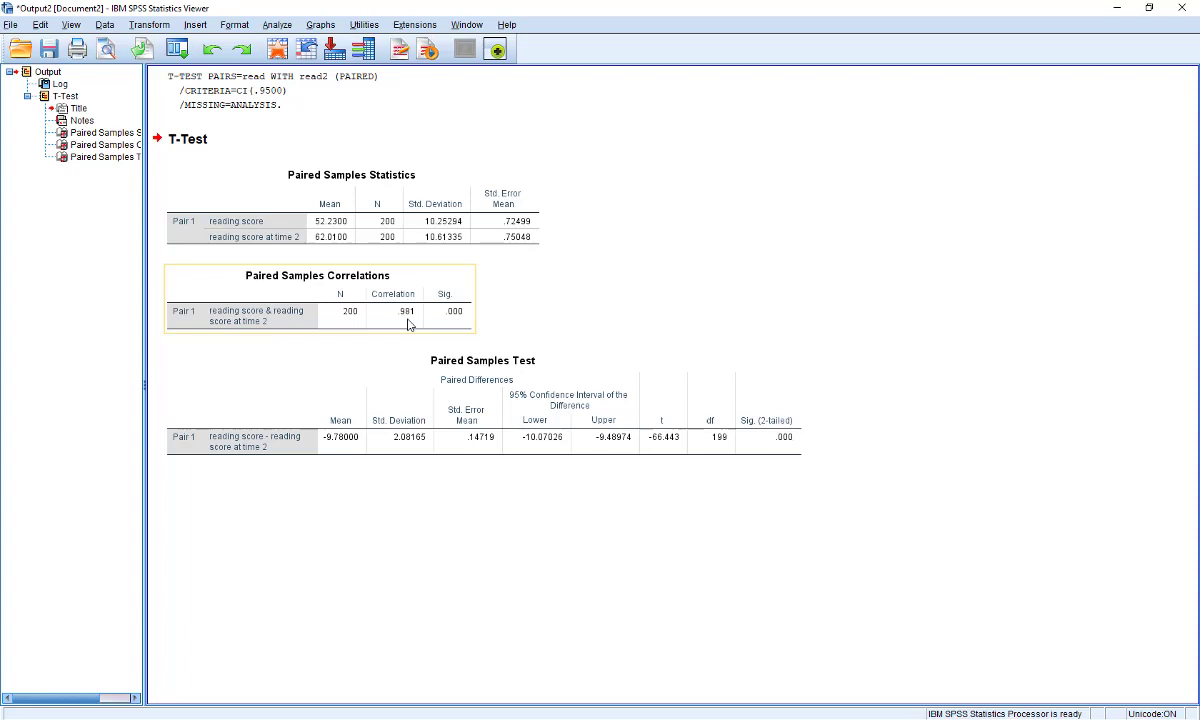
{"action": "left_click", "coordinate": [445, 321]}
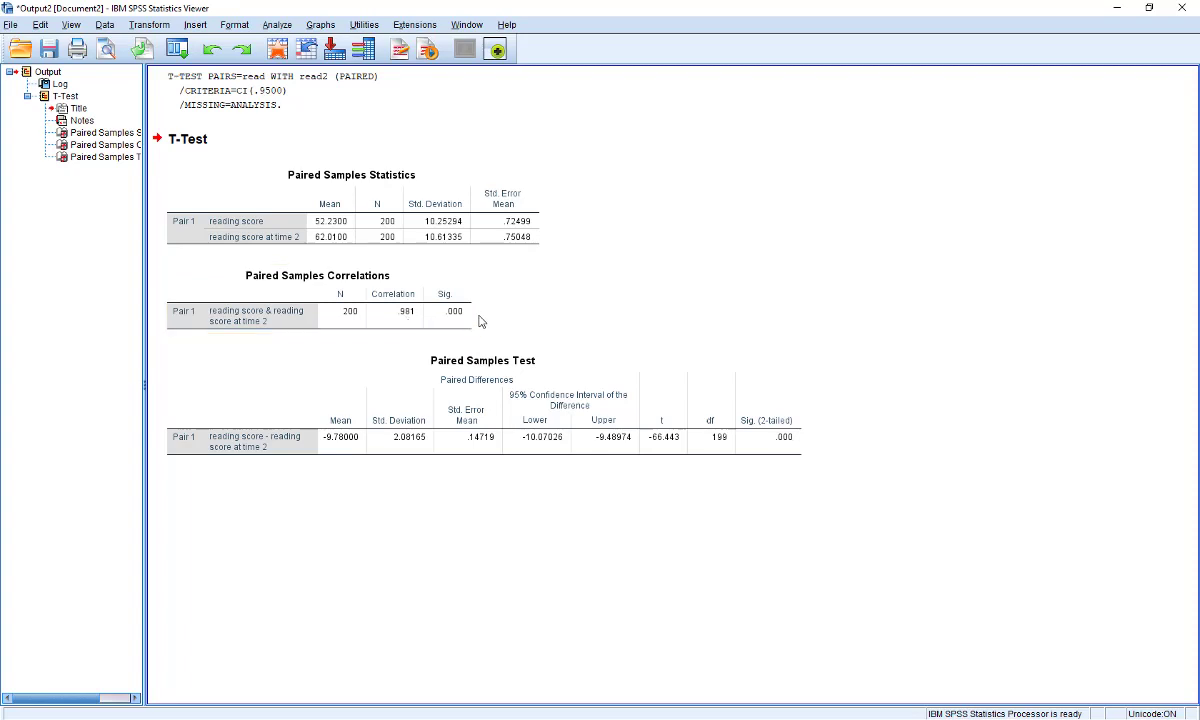
{"action": "left_click", "coordinate": [272, 413]}
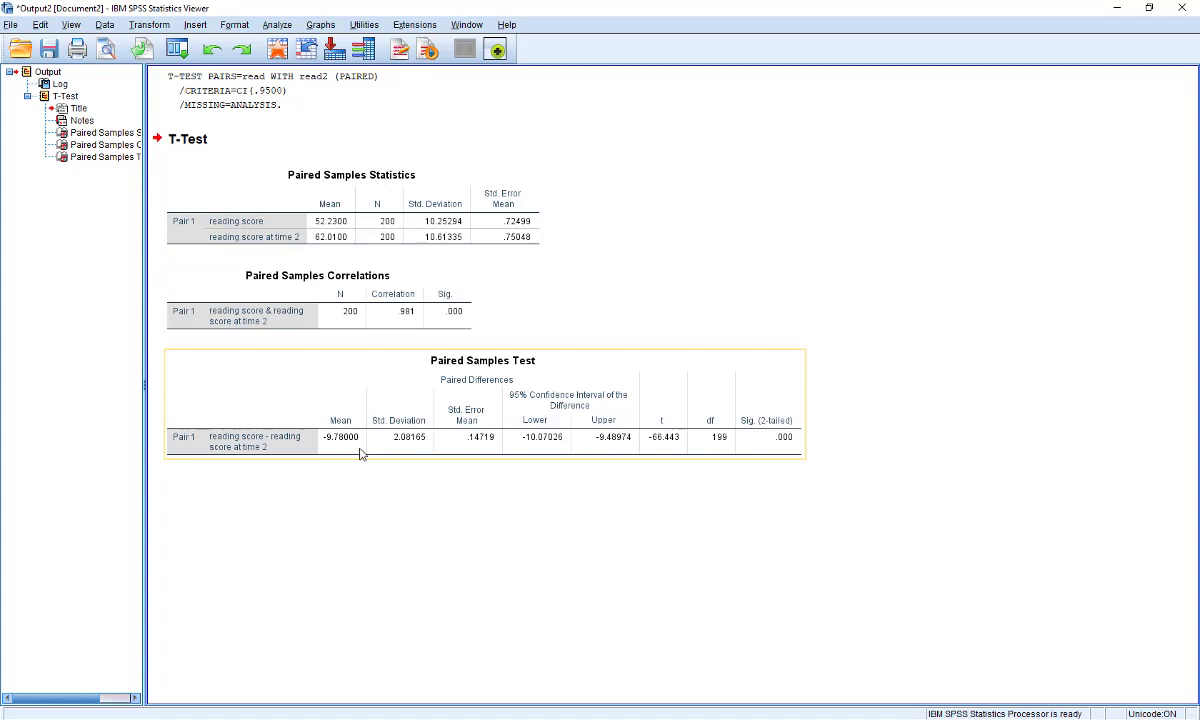
{"action": "left_click", "coordinate": [312, 222]}
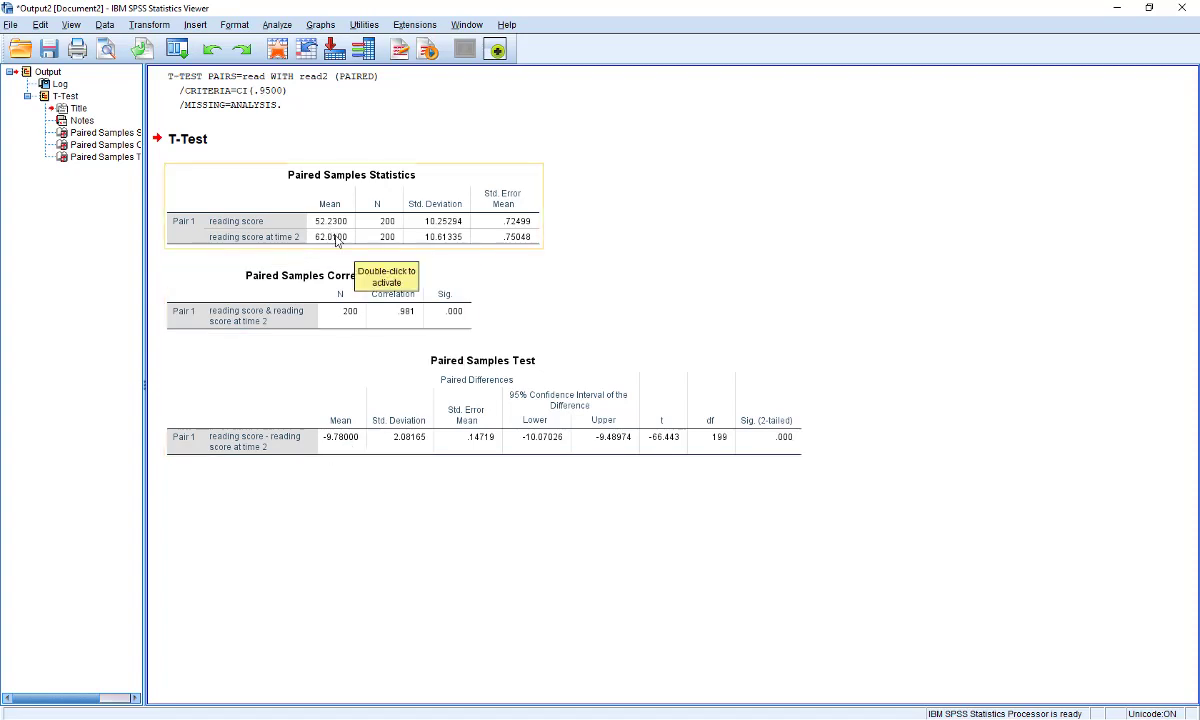